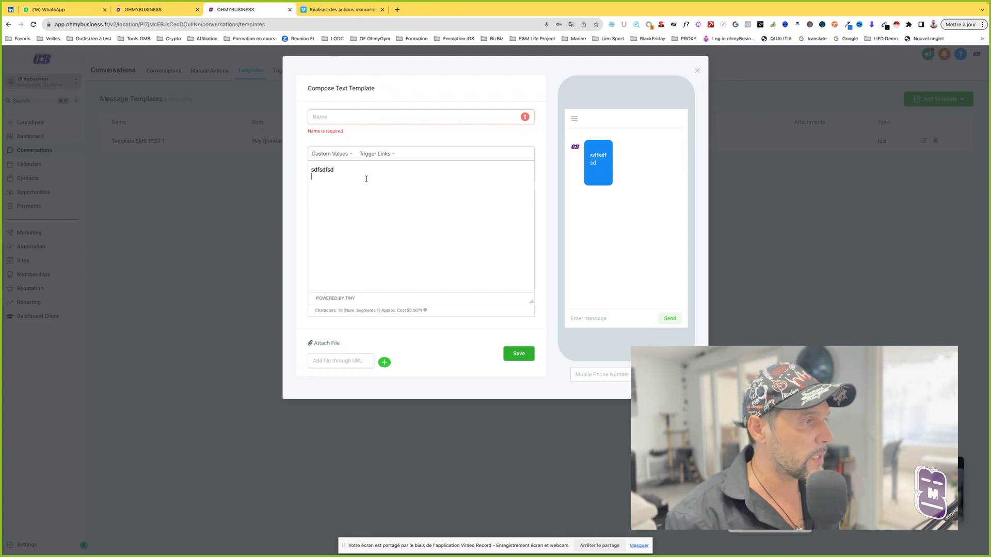
pyautogui.press('Return')
# Step: Fill the text template body with extra lines of sample text and close the draft without saving
pyautogui.write('slkdhfklsdhf')
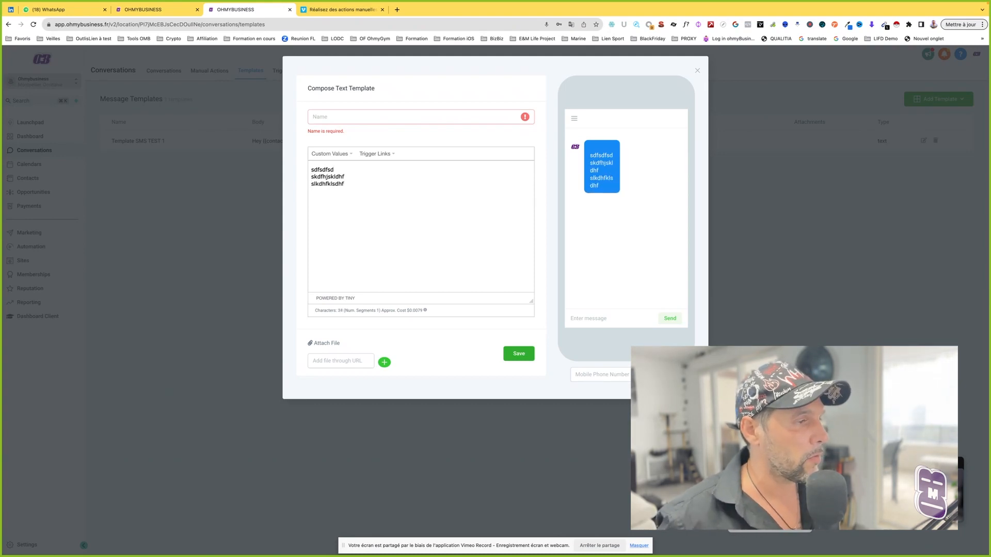
pyautogui.click(698, 71)
# Step: Start a new email template and enter a name for the appointment confirmation mail
pyautogui.click(911, 103)
pyautogui.click(921, 127)
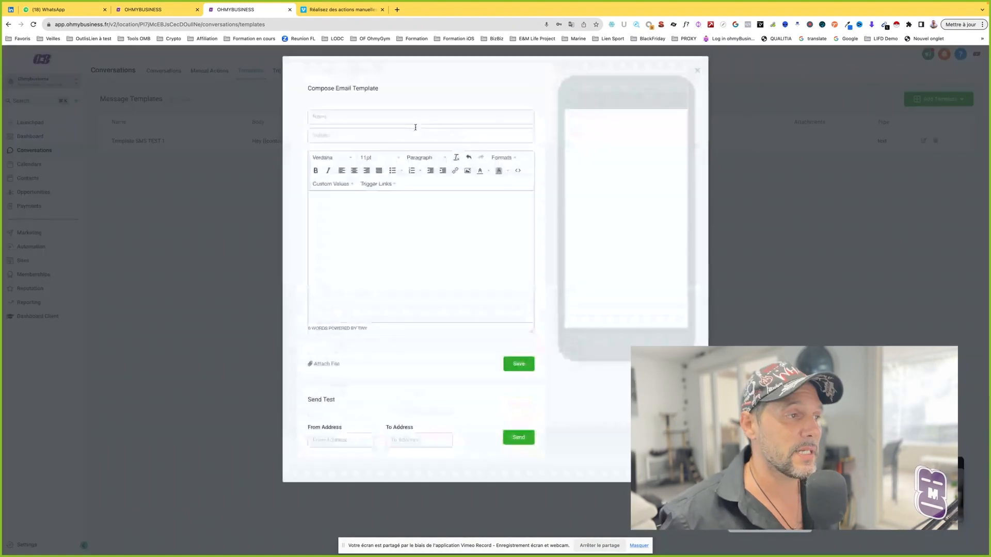
pyautogui.click(319, 116)
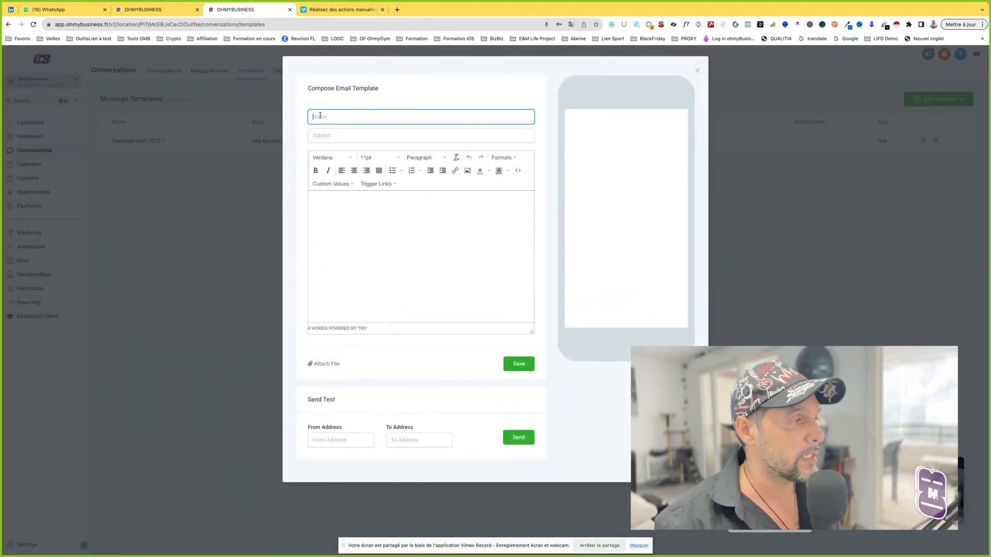
pyautogui.write('Tem')
pyautogui.press('BackSpace')
pyautogui.press('BackSpace')
pyautogui.press('BackSpace')
pyautogui.write('Rdv pr')
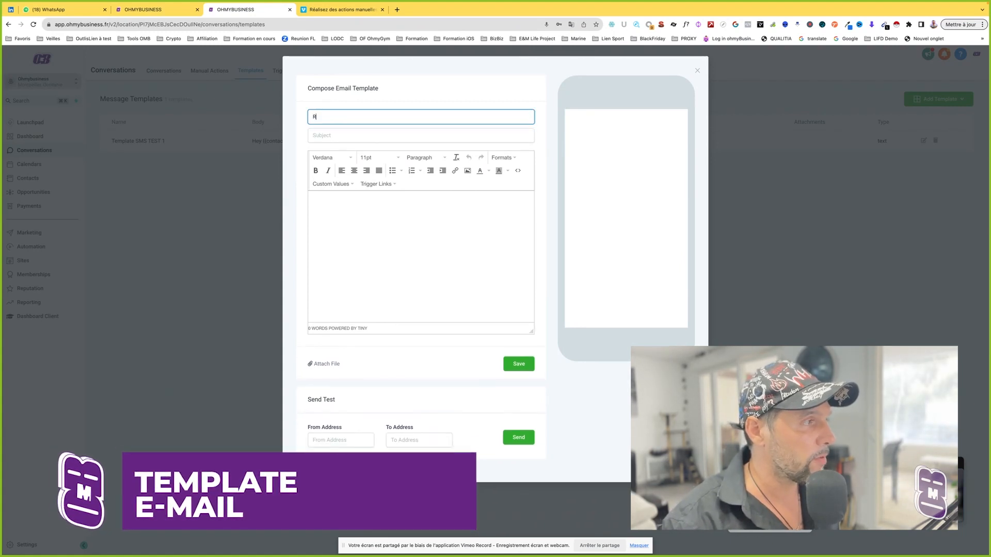
pyautogui.press('BackSpace')
pyautogui.press('BackSpace')
pyautogui.press('BackSpace')
pyautogui.press('BackSpace')
pyautogui.press('BackSpace')
pyautogui.press('BackSpace')
pyautogui.write('Mail confirmationr dv')
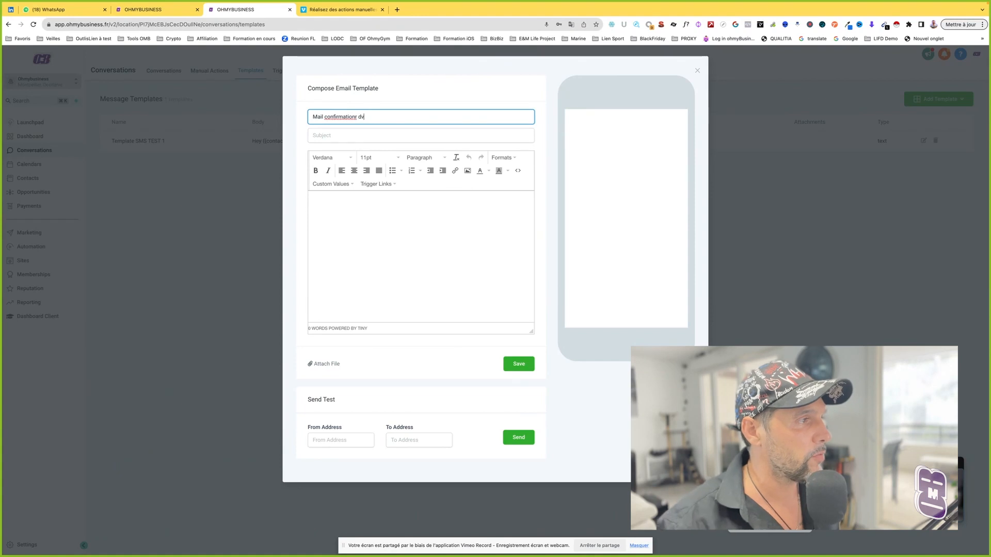
# Step: Correct the email template's name to "Mail confirmation rdv" and close the draft without saving
pyautogui.click(320, 137)
pyautogui.click(354, 118)
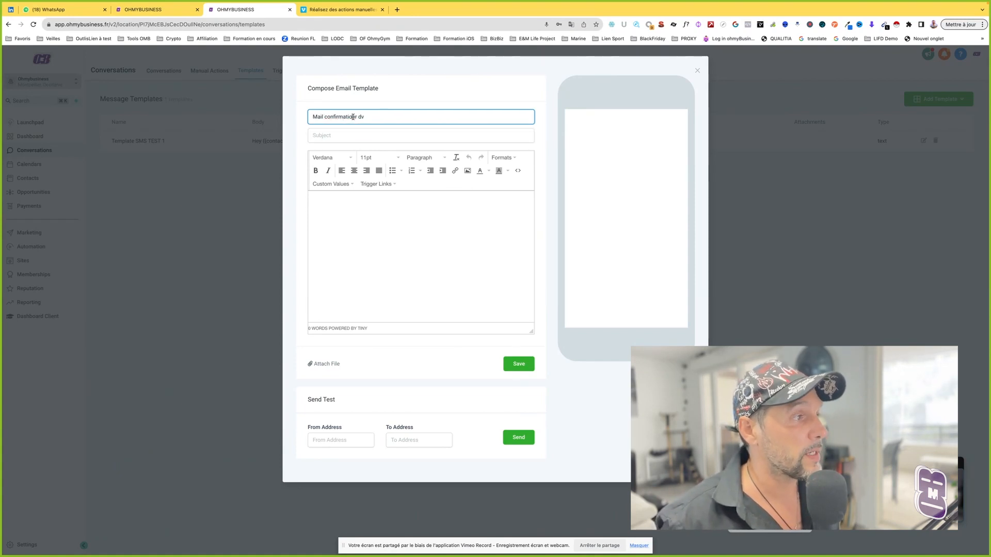
pyautogui.press('Right')
pyautogui.press('Right')
pyautogui.press('BackSpace')
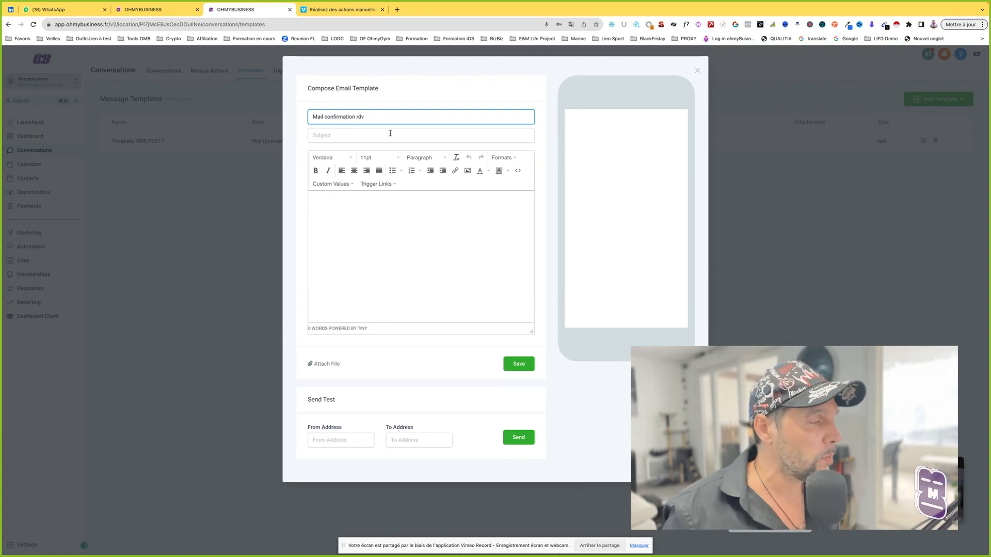
pyautogui.click(389, 215)
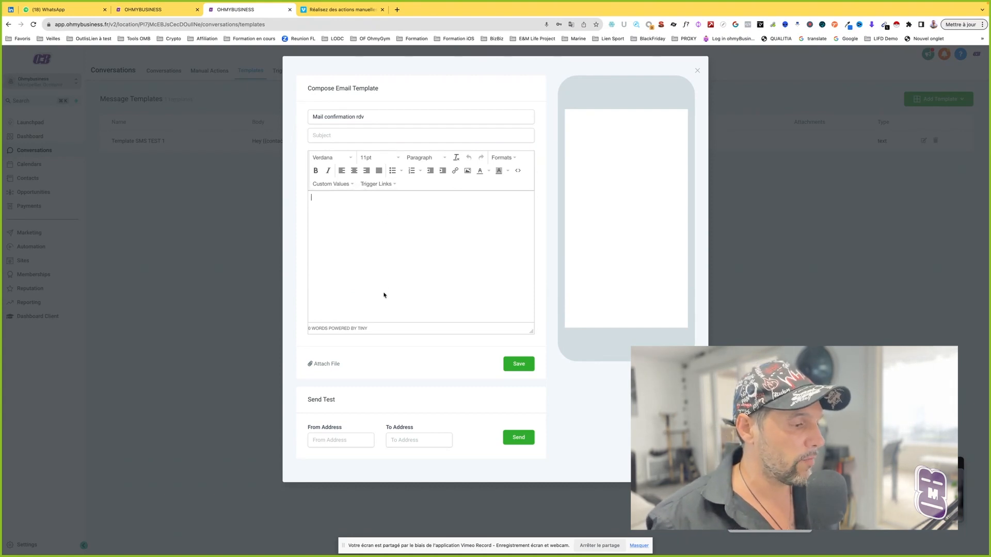
pyautogui.click(696, 71)
# Step: Open a blank text template to view its composition form and close it without saving
pyautogui.click(948, 100)
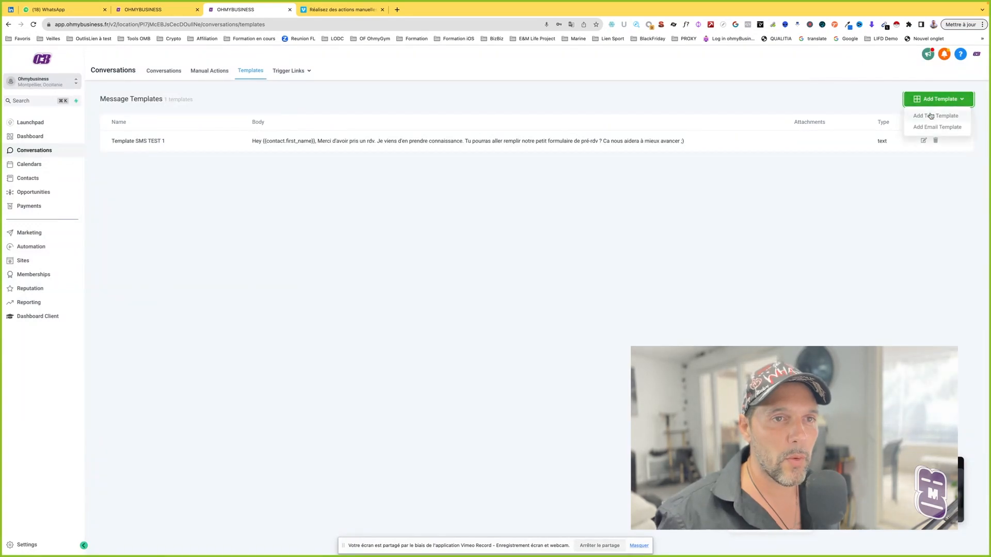
pyautogui.click(932, 115)
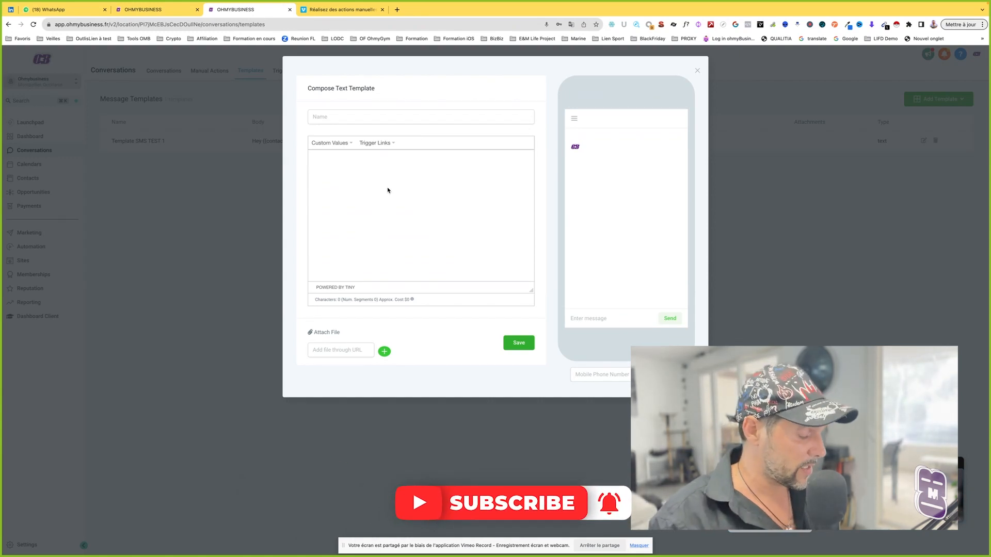
pyautogui.click(698, 70)
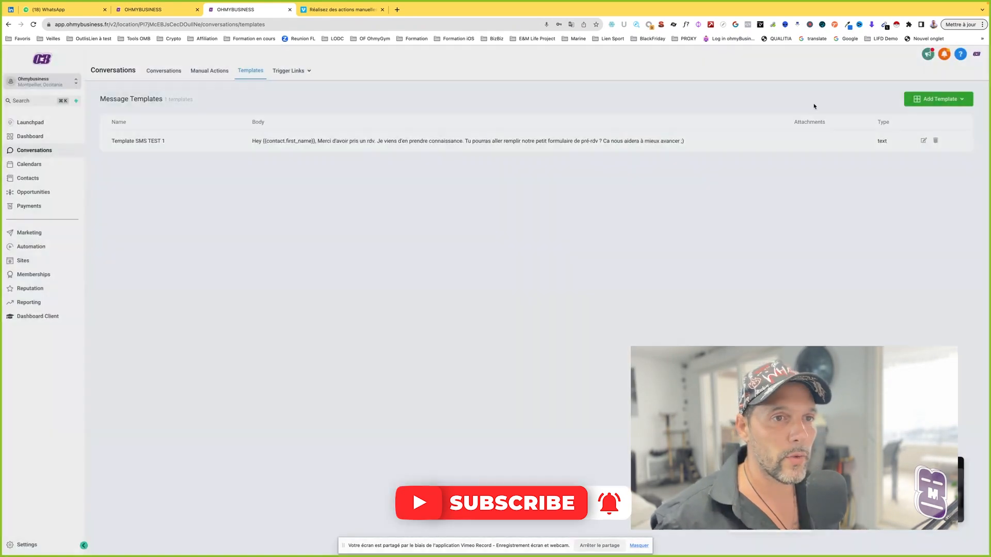
# Step: Open "Template SMS TEST 1" for editing and examine its message, character count, segments and approximate cost
pyautogui.click(924, 141)
pyautogui.moveTo(421, 201); pyautogui.dragTo(311, 159)
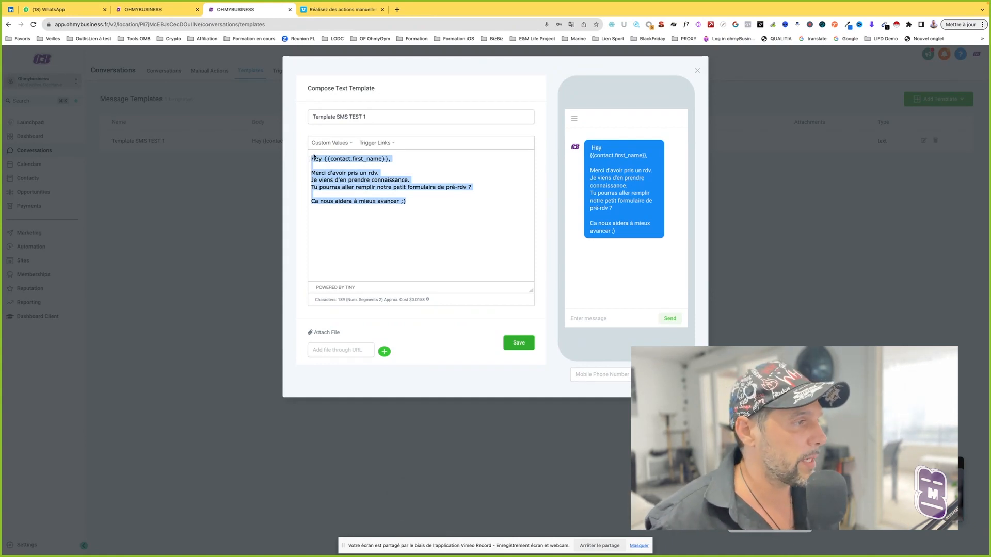
pyautogui.click(379, 173)
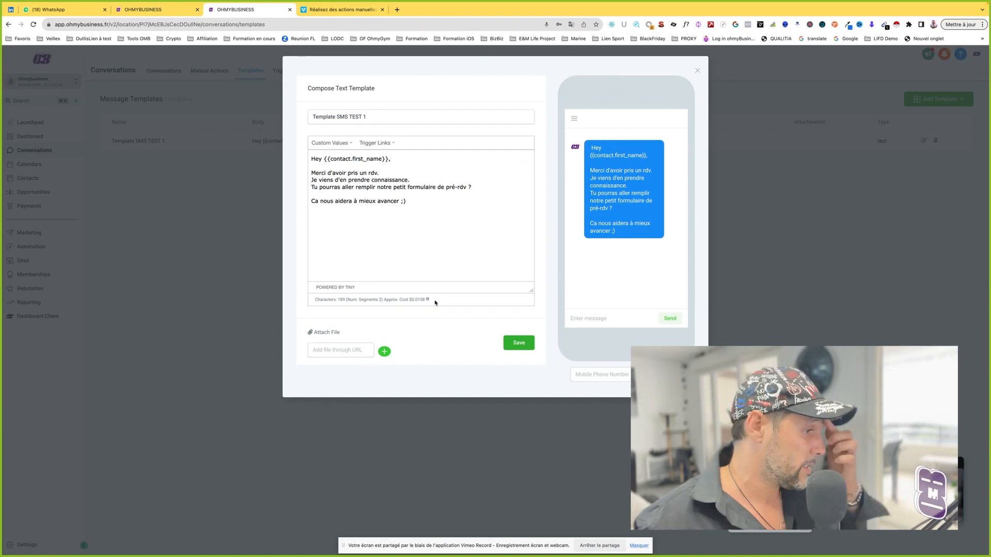
pyautogui.tripleClick(338, 304)
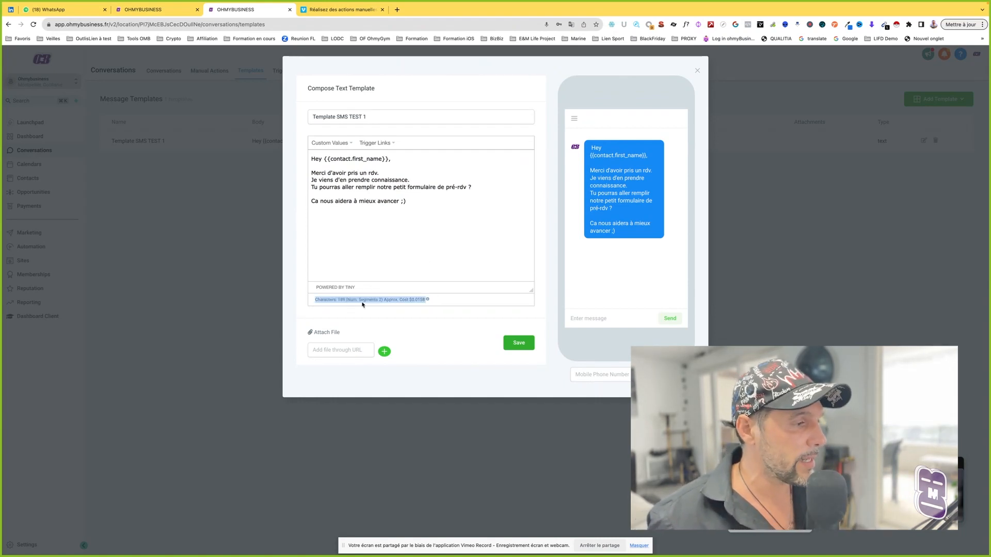
pyautogui.click(397, 301)
pyautogui.moveTo(425, 300); pyautogui.dragTo(409, 300)
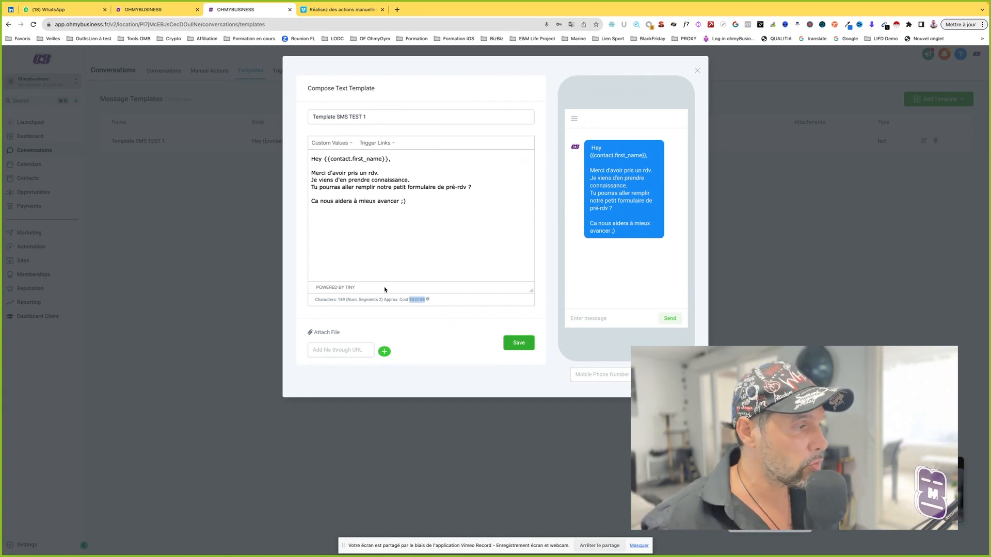
# Step: Delete the closing line "Ca nous aidera à mieux avancer ;)" and check the updated characters, segments and cost
pyautogui.moveTo(410, 201); pyautogui.dragTo(308, 197)
pyautogui.press('super+c')
pyautogui.press('BackSpace')
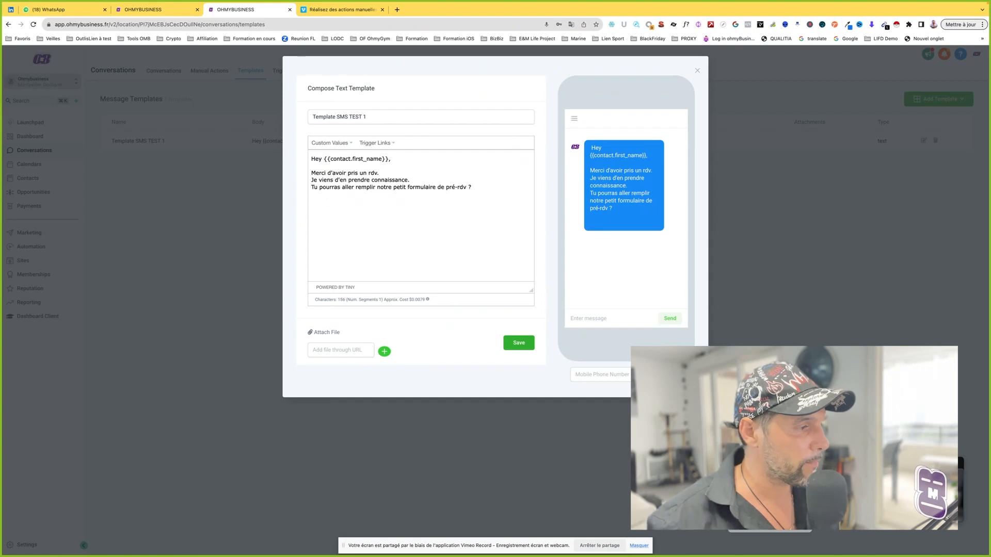
pyautogui.doubleClick(341, 299)
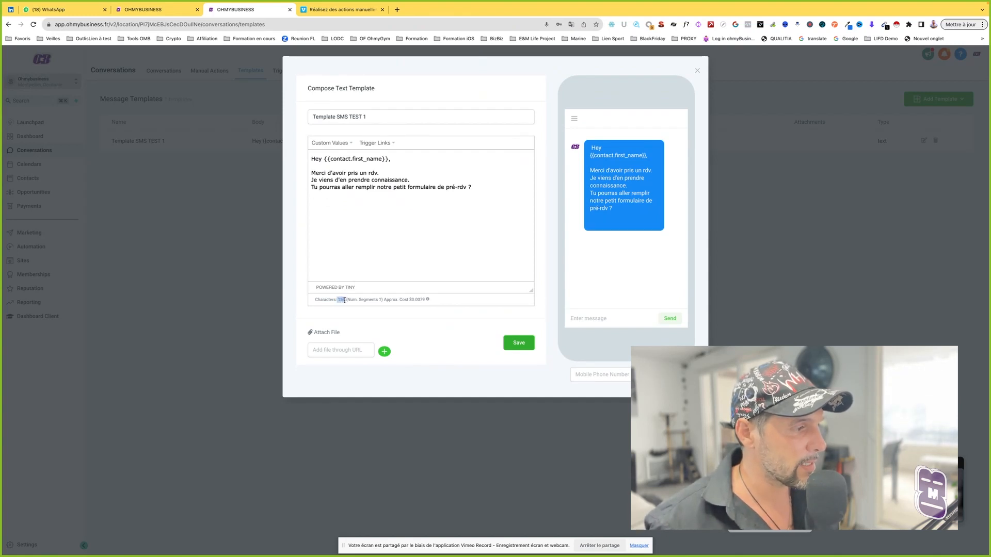
pyautogui.click(380, 299)
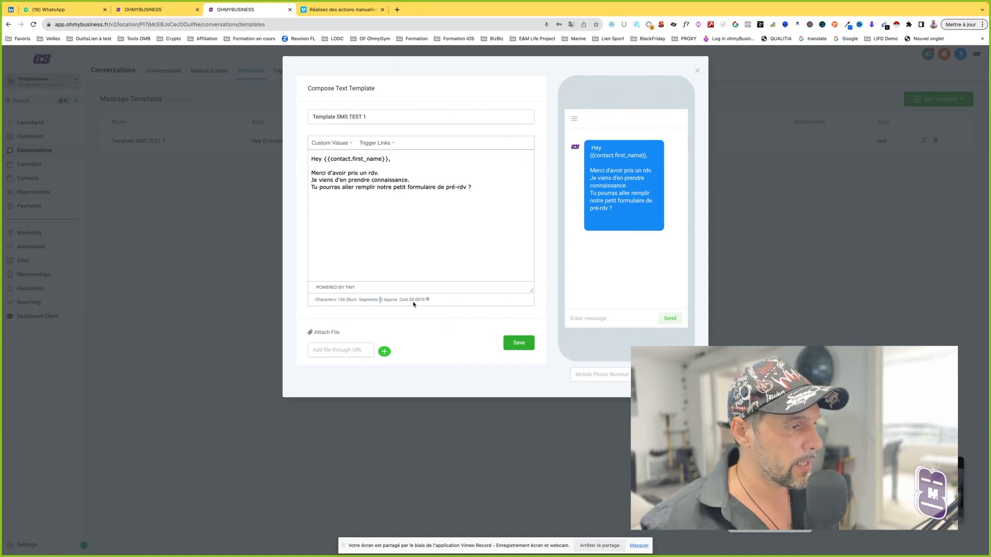
pyautogui.moveTo(412, 300); pyautogui.dragTo(423, 302)
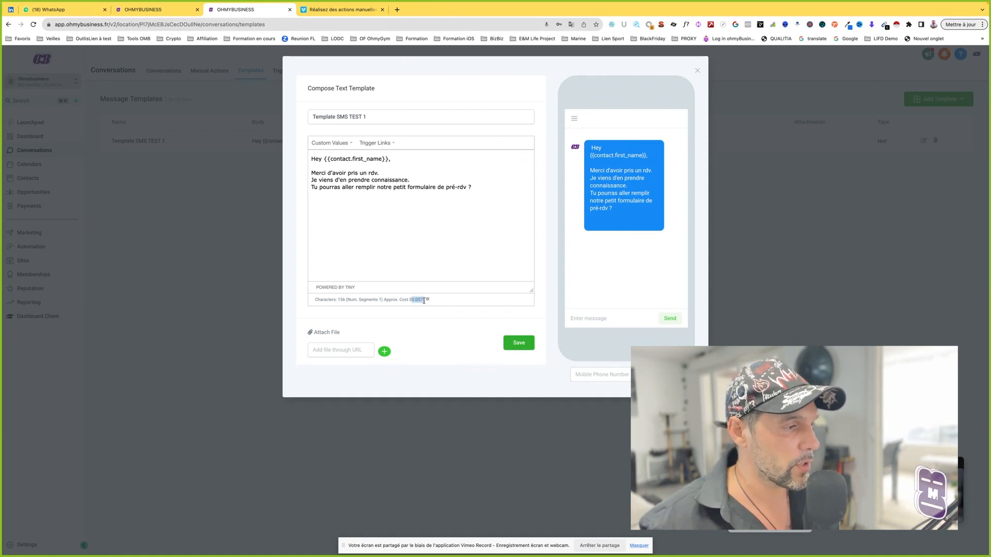
pyautogui.click(422, 300)
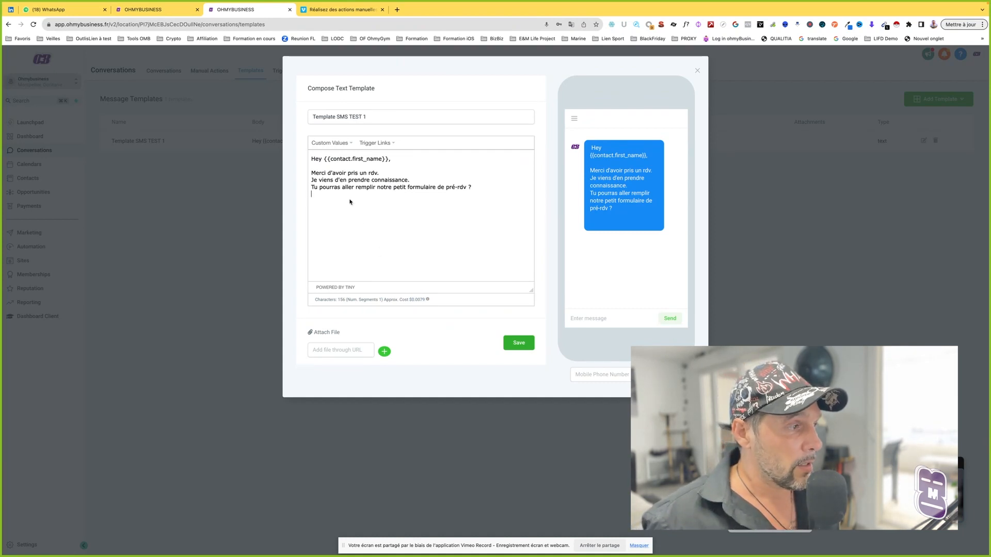
# Step: Paste the closing line "Ca nous aidera à mieux avancer ;)" back into the message and check its approximate cost
pyautogui.press('super+v')
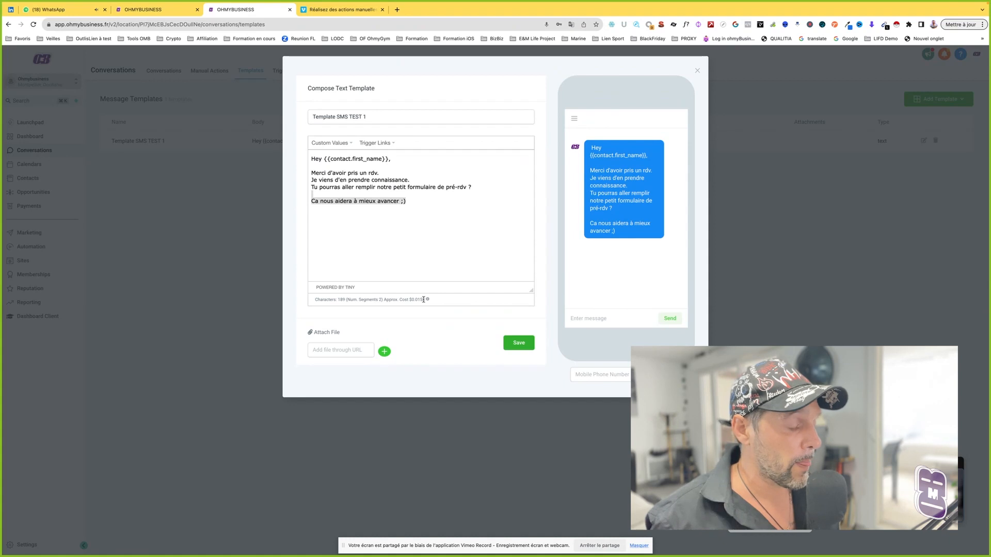
pyautogui.moveTo(425, 299); pyautogui.dragTo(409, 300)
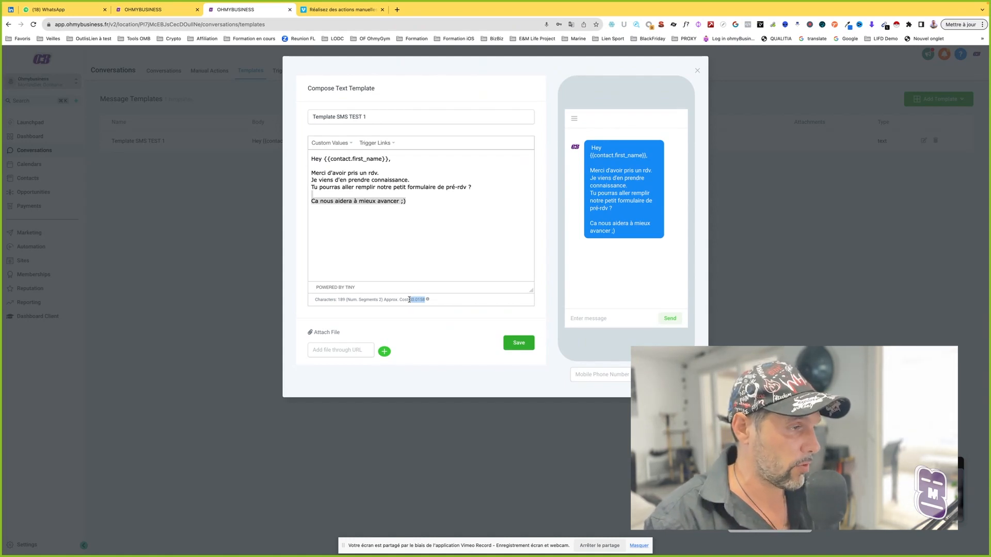
pyautogui.click(402, 299)
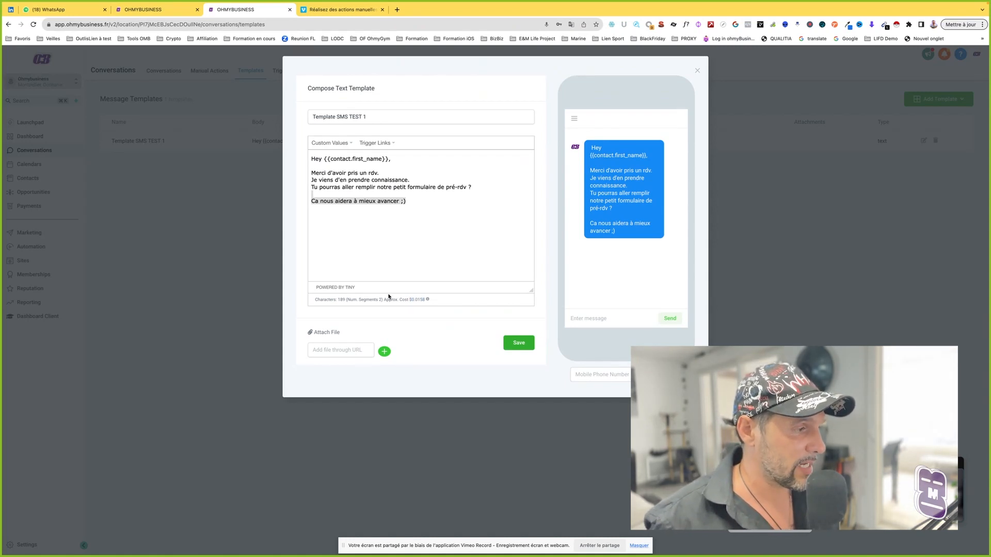
# Step: Remove the message's closing line again and compare the character count, segments and approximate cost
pyautogui.click(365, 208)
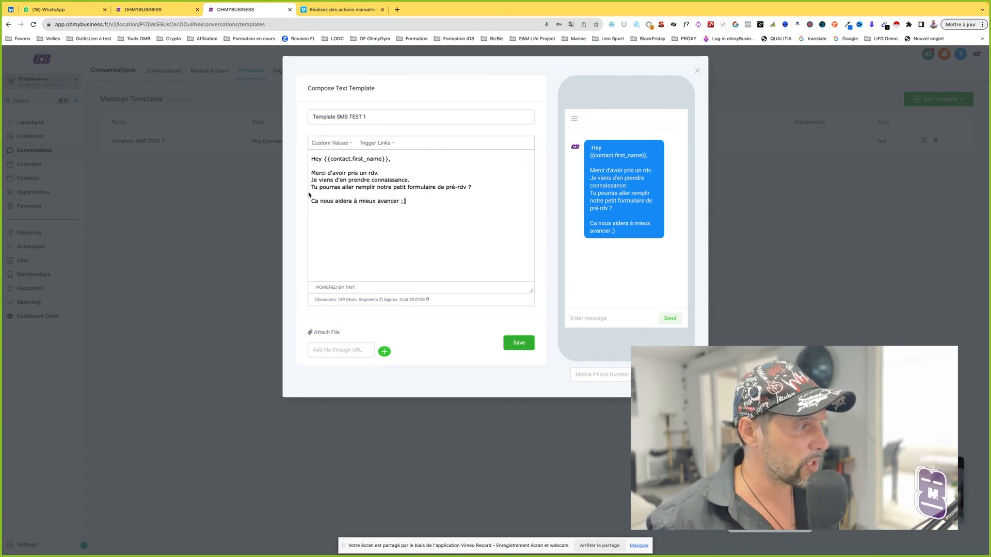
pyautogui.hotkey('shift', 'Down')
pyautogui.hotkey('shift', 'Down')
pyautogui.press('super+c')
pyautogui.press('BackSpace')
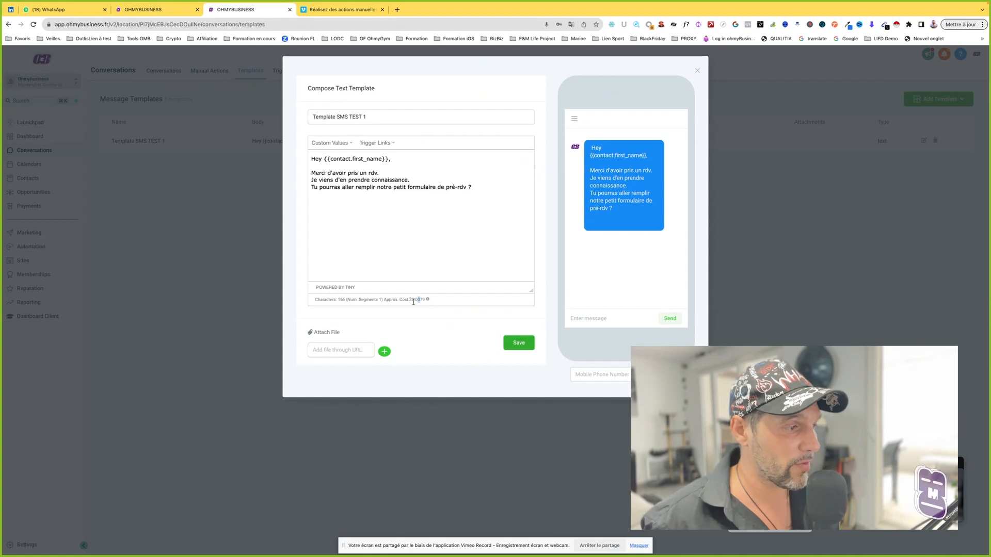
pyautogui.moveTo(415, 300); pyautogui.dragTo(416, 299)
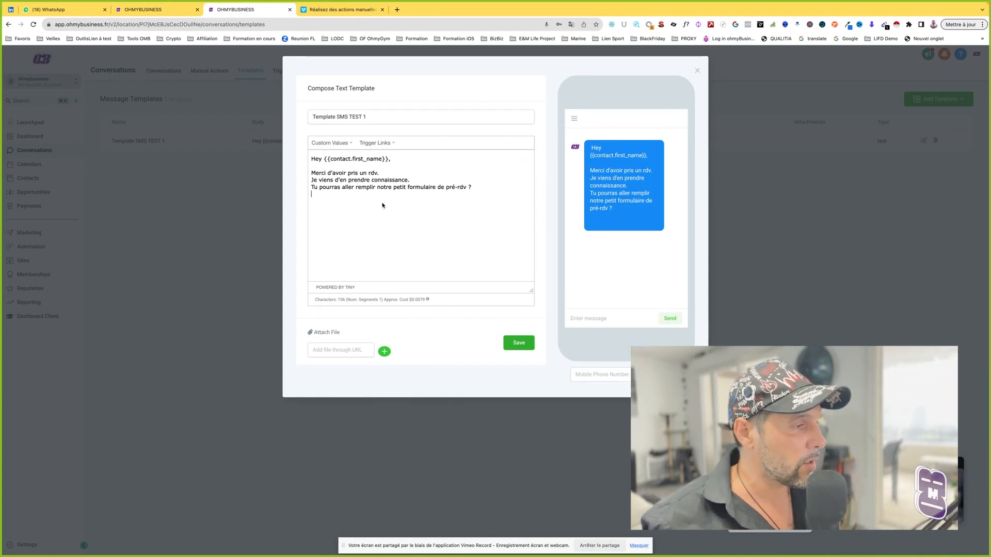
pyautogui.moveTo(436, 300); pyautogui.dragTo(315, 299)
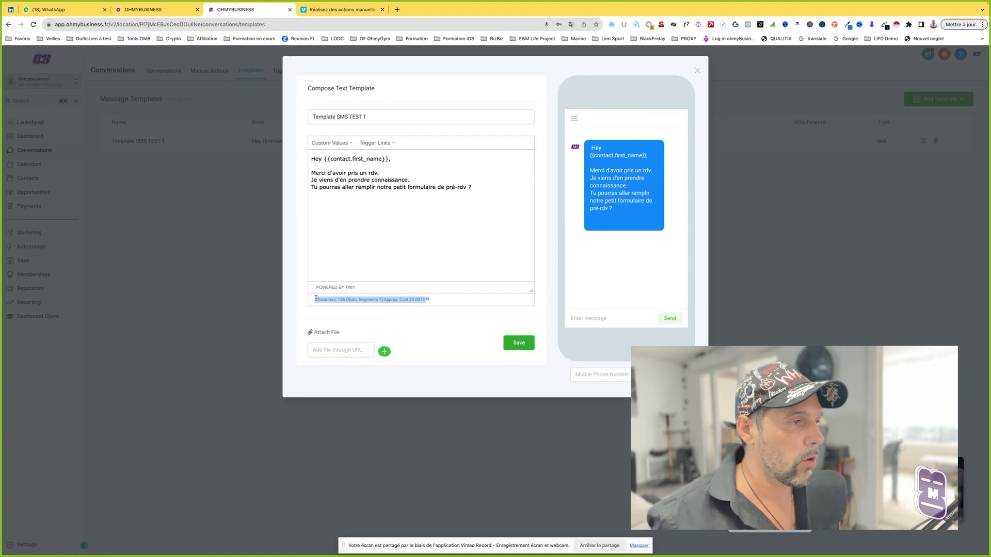
# Step: Restore the closing line at the end of the SMS message and close the template without saving
pyautogui.click(353, 215)
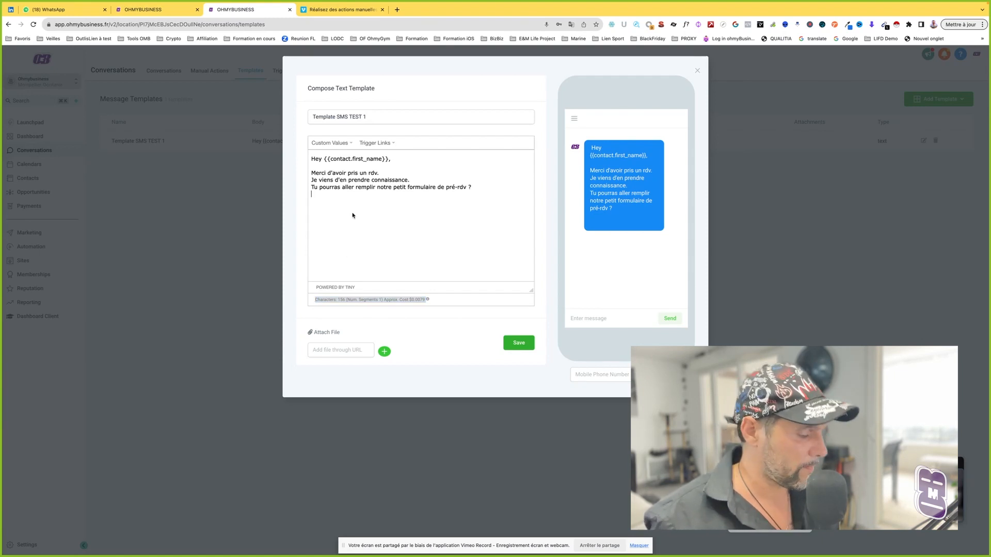
pyautogui.press('super+v')
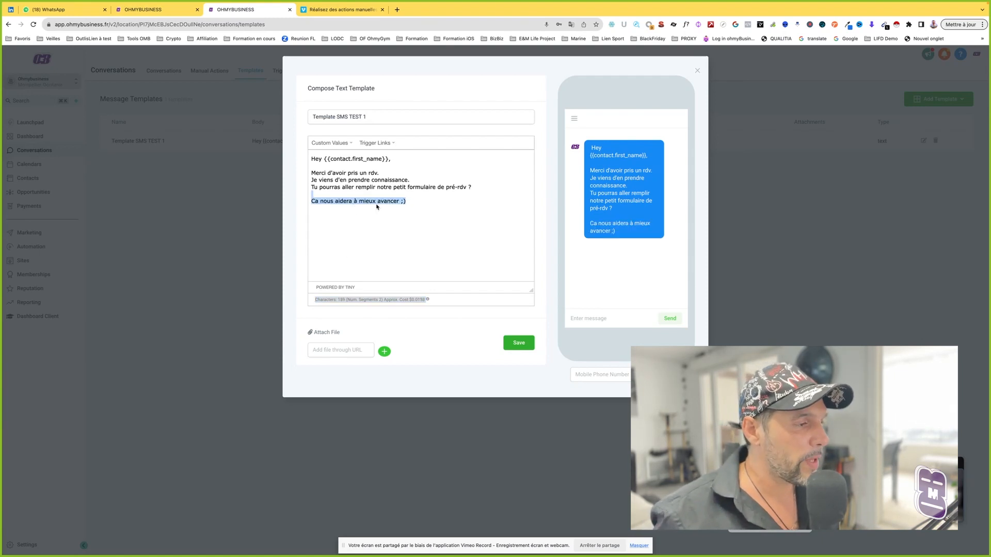
pyautogui.click(412, 201)
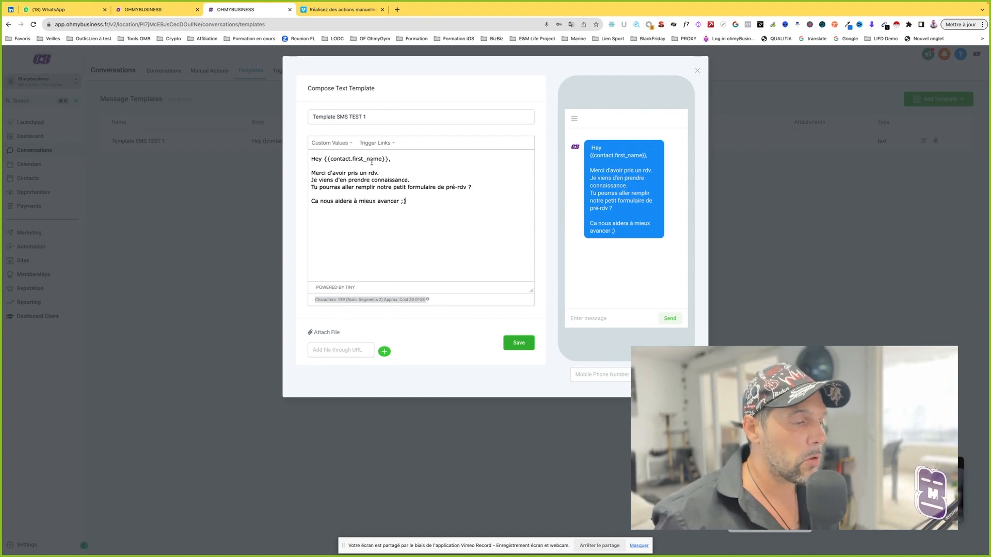
pyautogui.click(697, 70)
# Step: Start a new email template, look over the available custom values, and begin the body with "Hey"
pyautogui.click(939, 98)
pyautogui.click(931, 129)
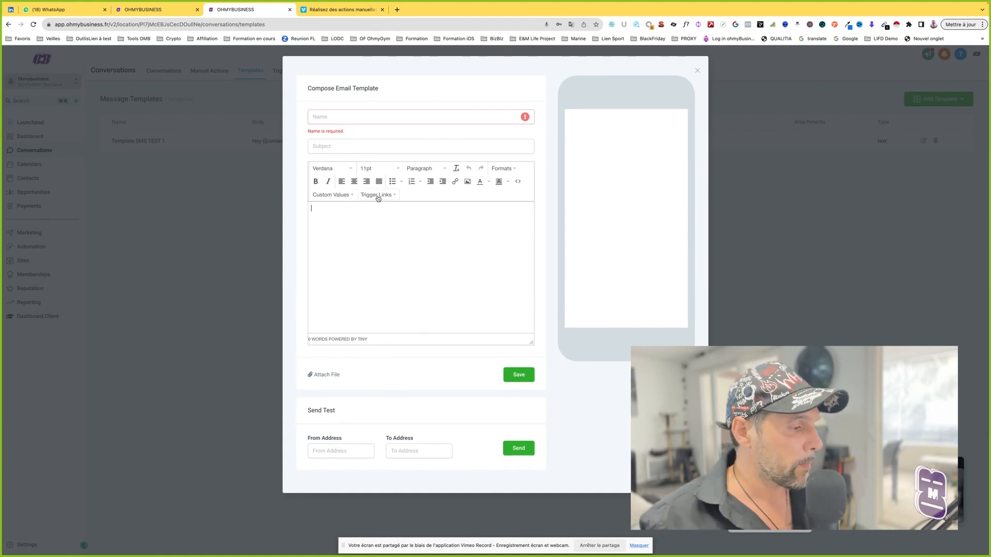
pyautogui.click(341, 196)
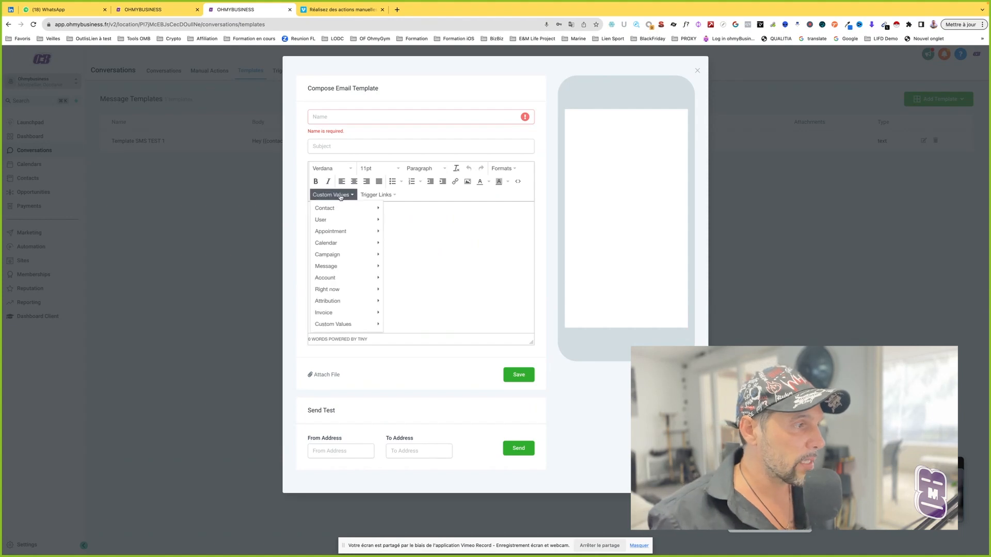
pyautogui.click(408, 206)
pyautogui.write('Hey')
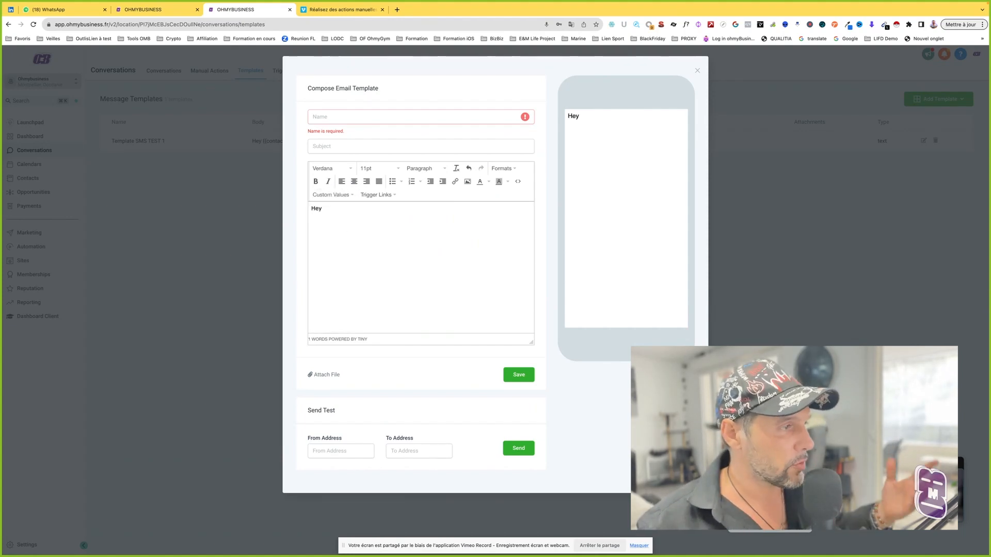
# Step: Insert the contact's first name custom value after "Hey", followed by a comma and the filler text "kjhfksjdfh kjhs dkjfh sdkjfh sd"
pyautogui.click(340, 197)
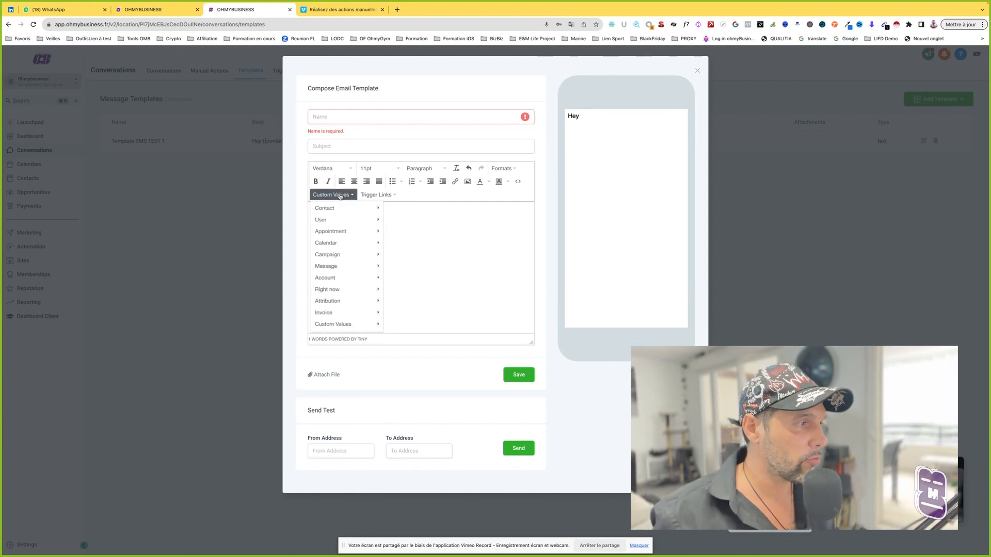
pyautogui.moveTo(346, 209)
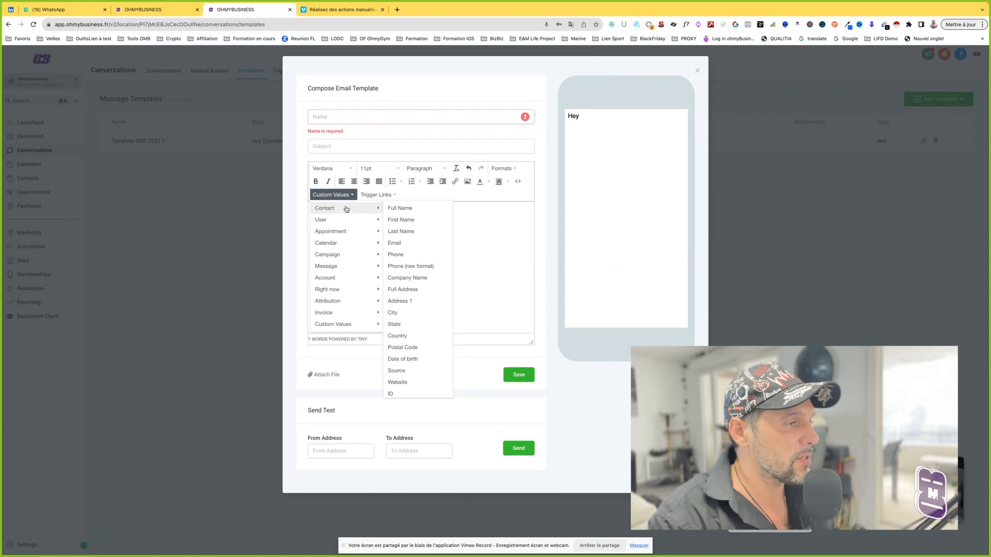
pyautogui.click(401, 220)
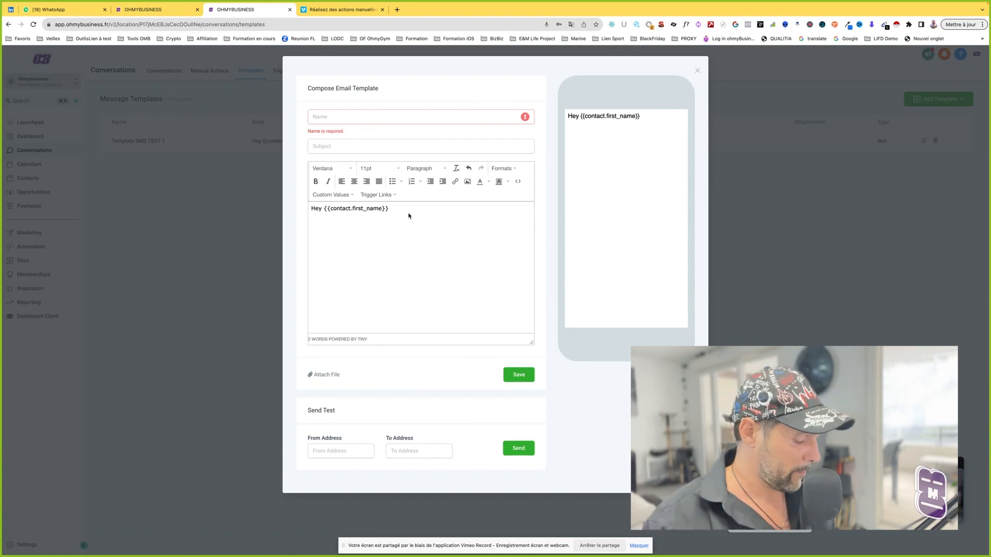
pyautogui.write(', kjhfksjdfh kjhs dkjfh s')
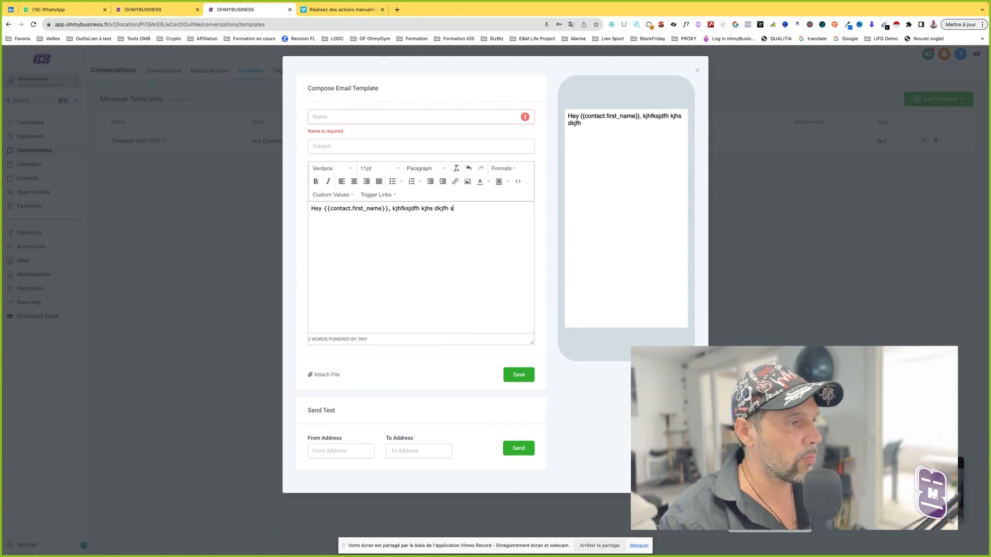
pyautogui.write('dkjfh sd')
pyautogui.press('Return')
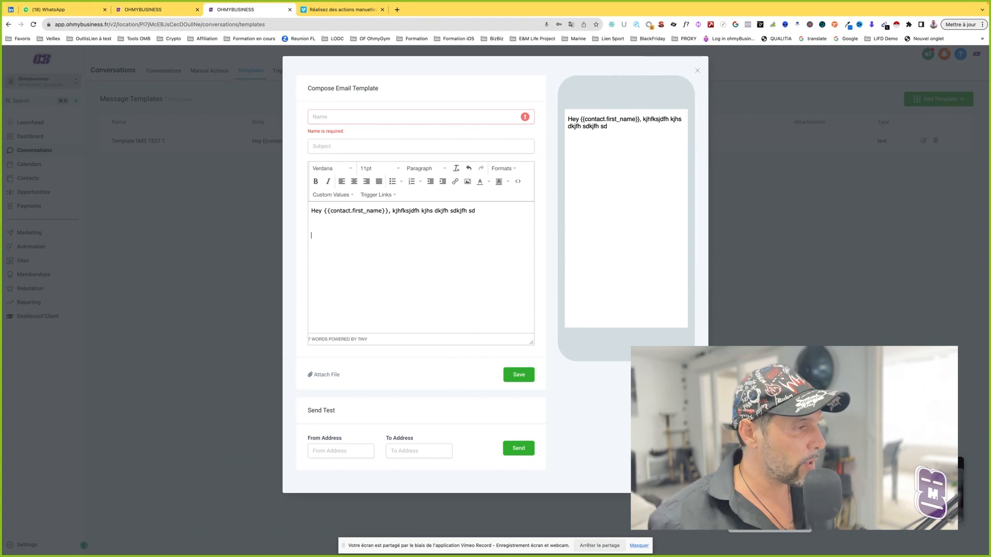
# Step: Add the title line "TITRE DANS LE MAIL" to the email body, with "Un petit blabla" on the line below
pyautogui.write('TITRE DANS LE MAIL')
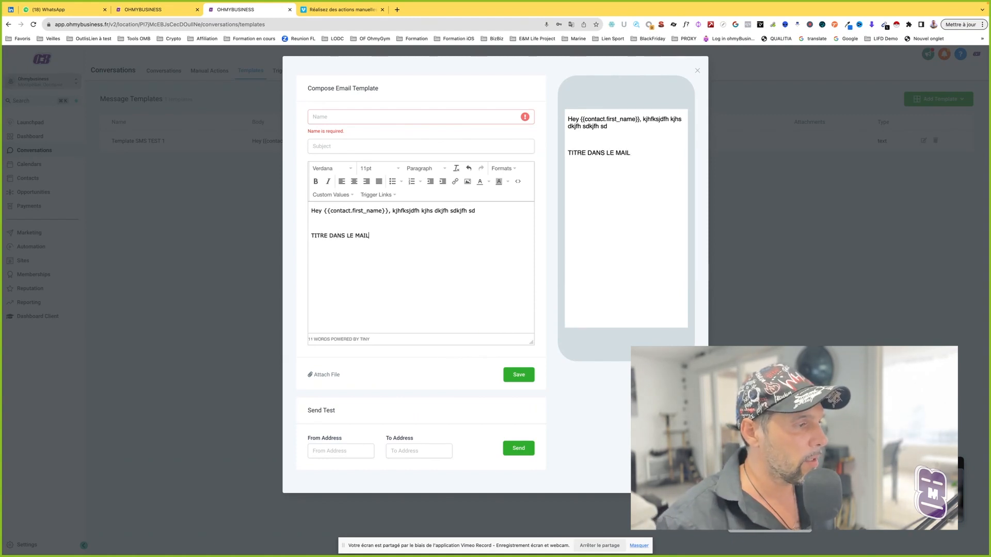
pyautogui.press('Return')
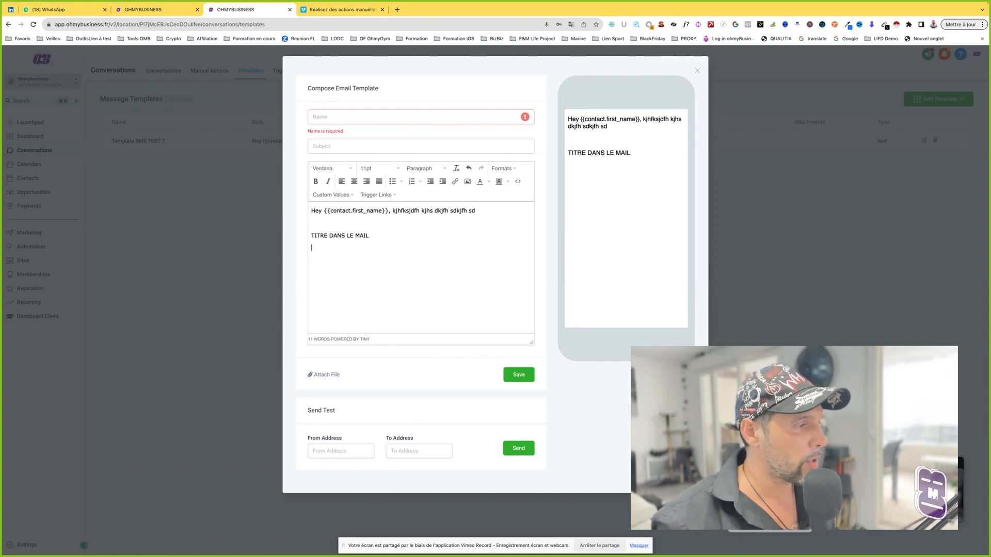
pyautogui.write('Un peutit blabla')
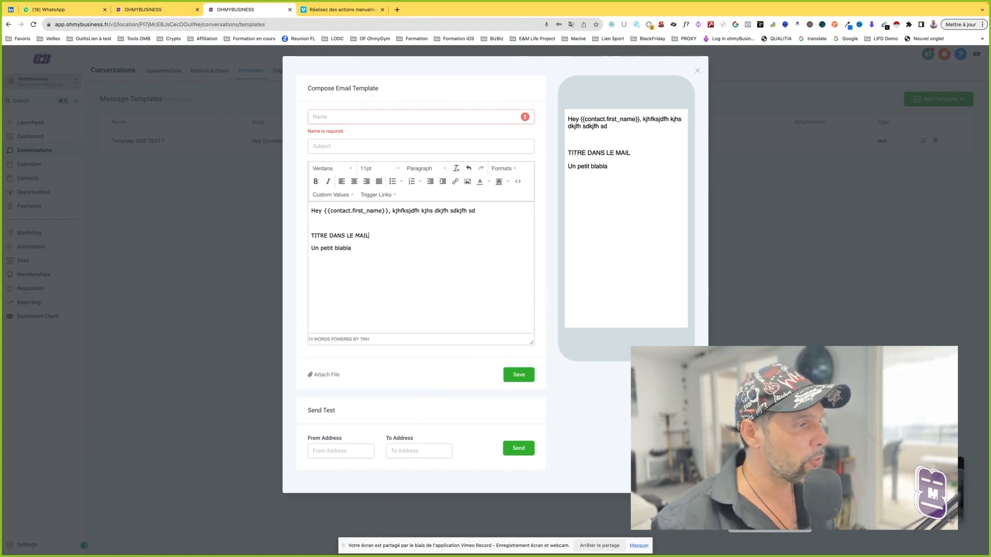
# Step: Make the line "TITRE DANS LE MAIL" bold and format it as Heading 1
pyautogui.moveTo(370, 236); pyautogui.dragTo(311, 235)
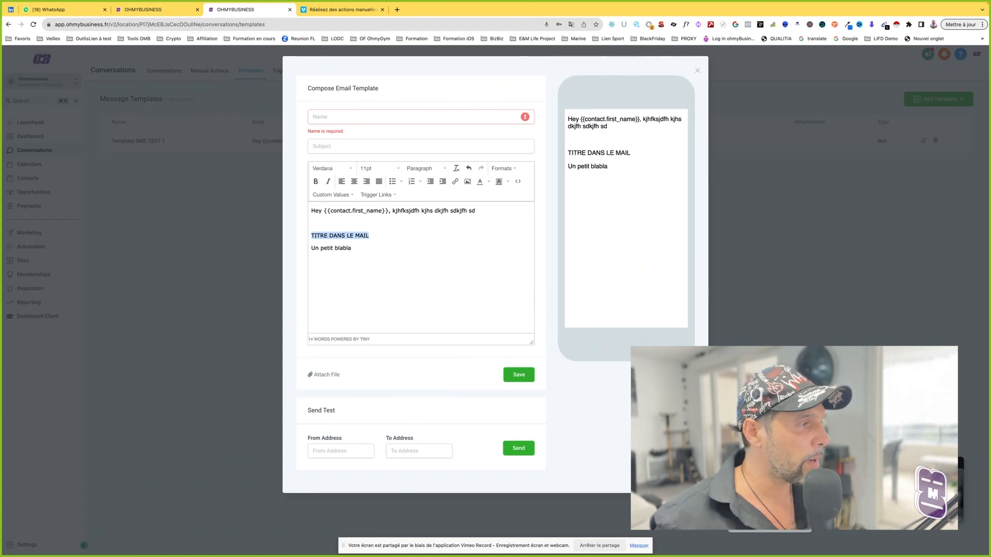
pyautogui.click(315, 181)
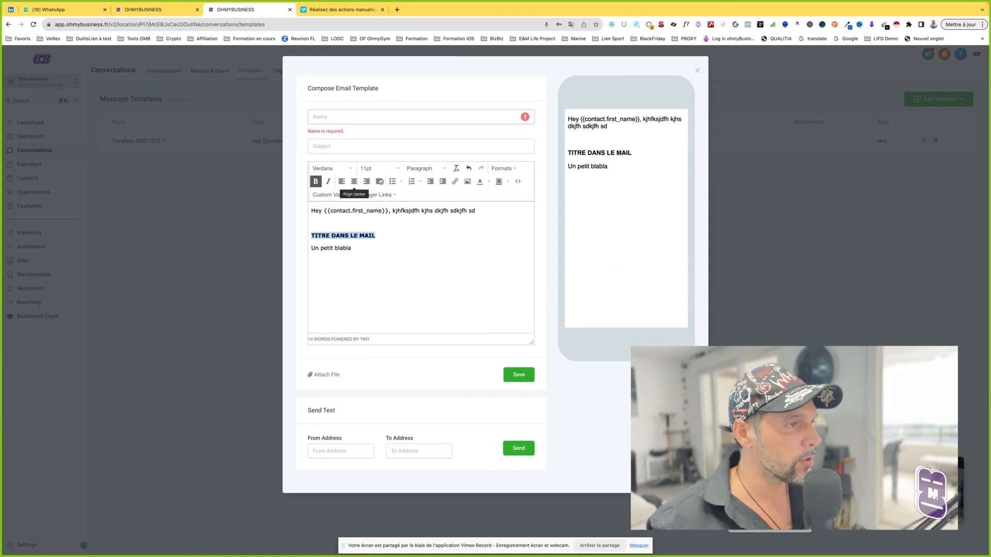
pyautogui.click(434, 168)
pyautogui.click(437, 196)
pyautogui.click(387, 250)
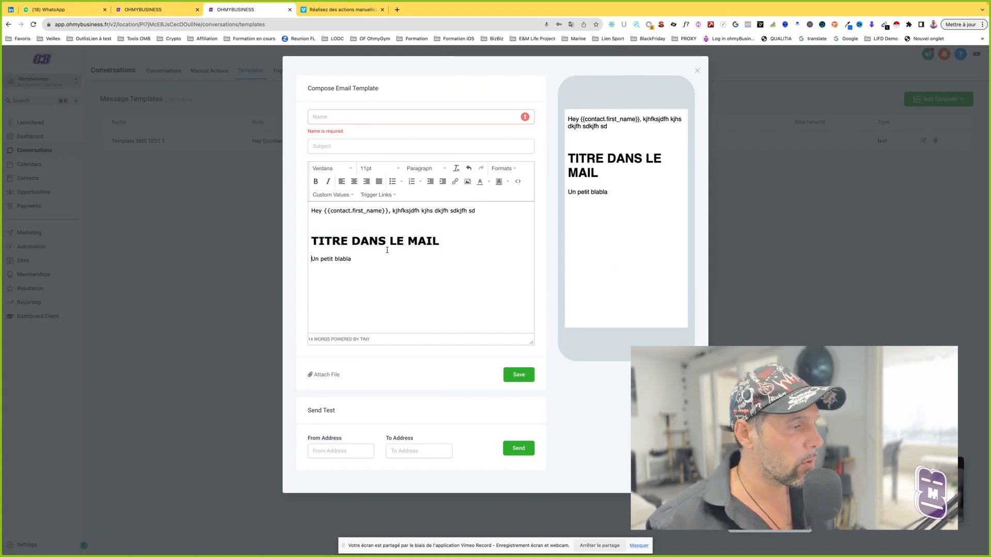
pyautogui.click(336, 236)
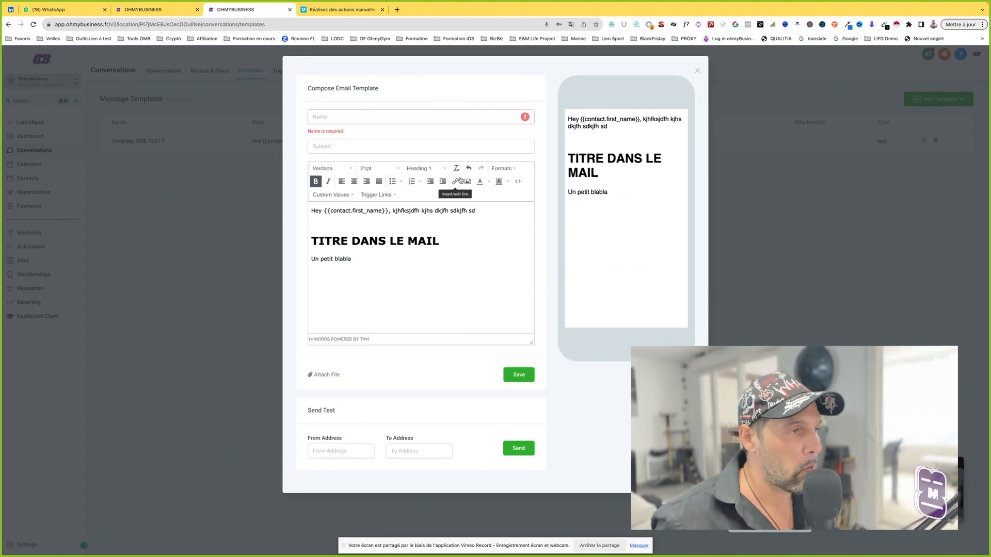
# Step: Delete all the sample text and the title after the greeting's comma
pyautogui.moveTo(349, 272); pyautogui.dragTo(394, 211)
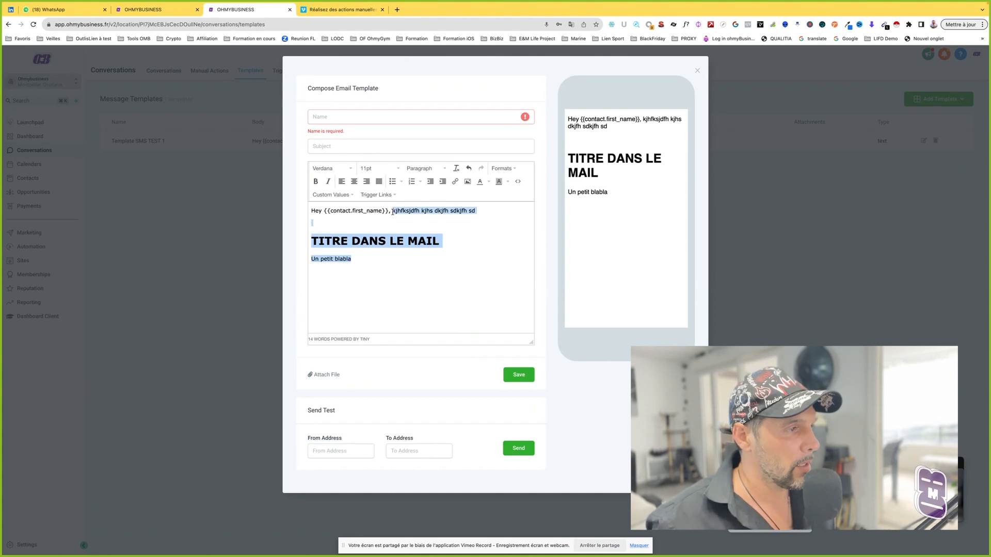
pyautogui.press('BackSpace')
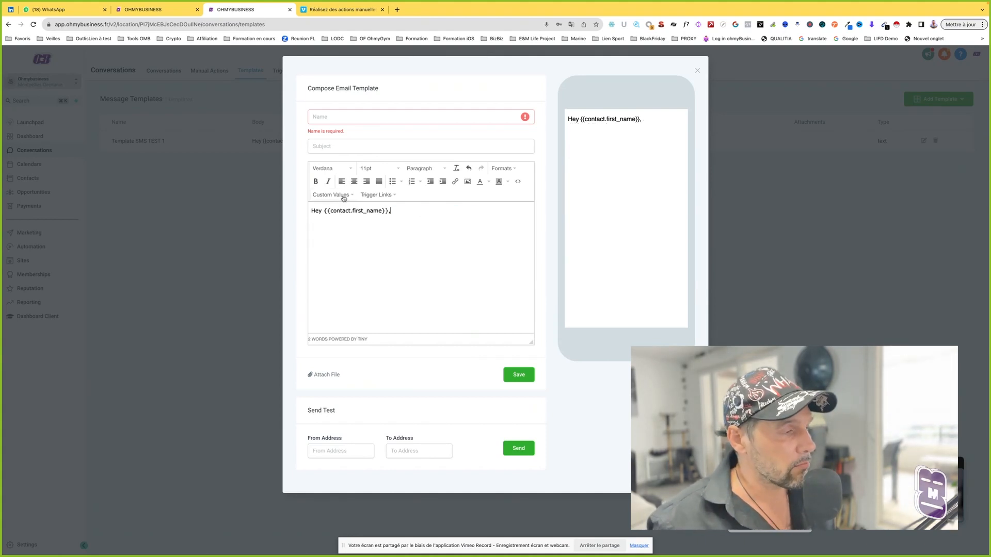
# Step: Look over the custom values offered for the user and for the appointment
pyautogui.click(344, 199)
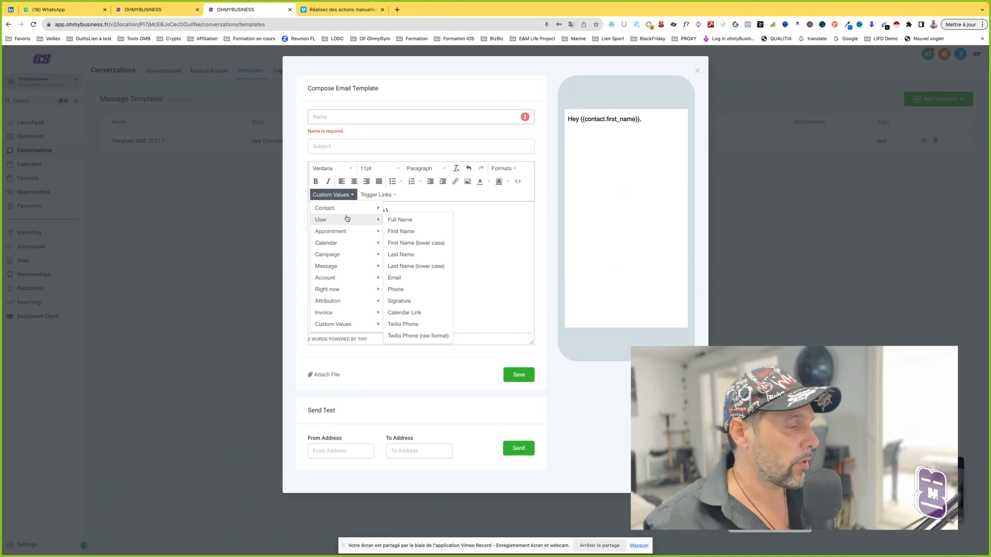
pyautogui.moveTo(347, 214)
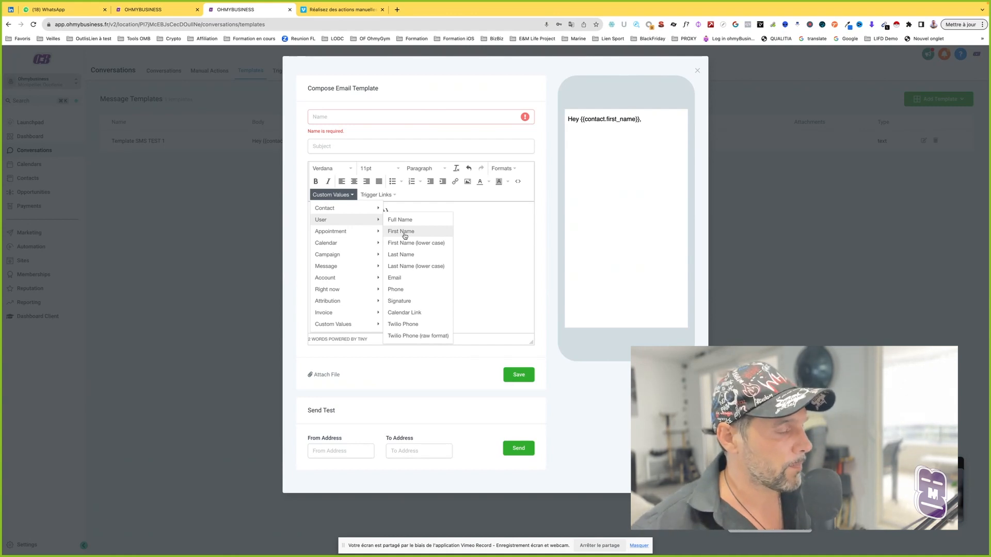
pyautogui.click(475, 218)
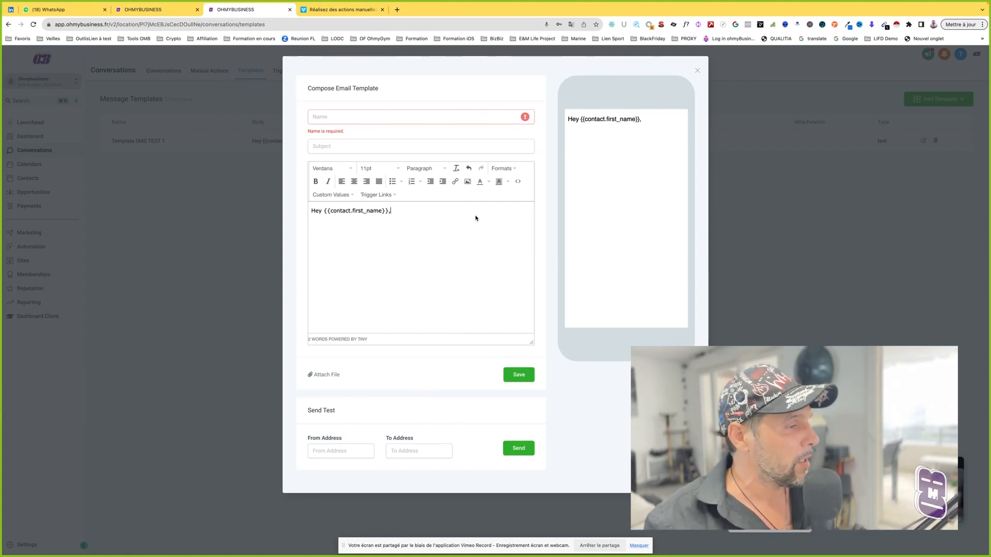
pyautogui.press('Return')
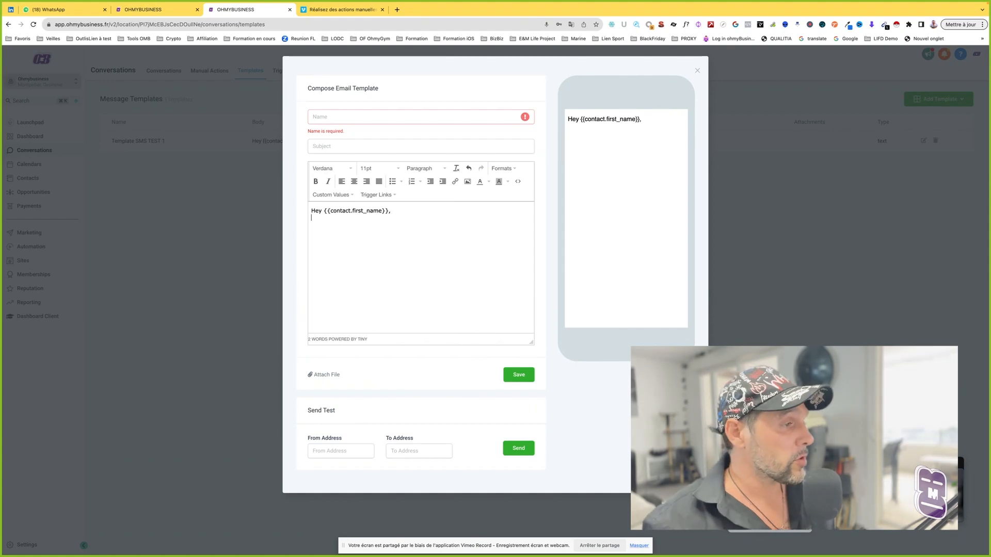
pyautogui.click(333, 195)
pyautogui.moveTo(346, 246)
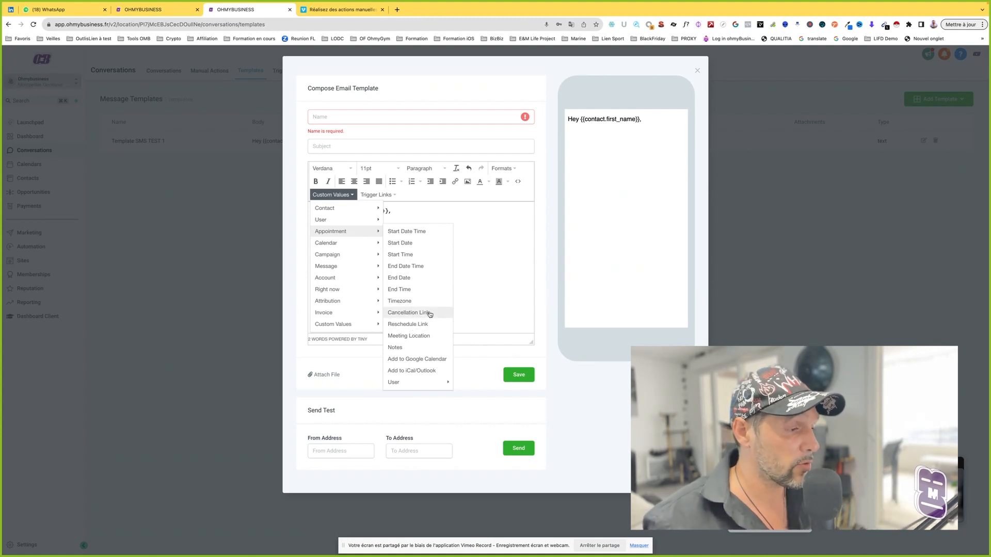
pyautogui.click(457, 284)
# Step: Look through the contact custom values down to the custom fields entry
pyautogui.click(322, 196)
pyautogui.moveTo(370, 325)
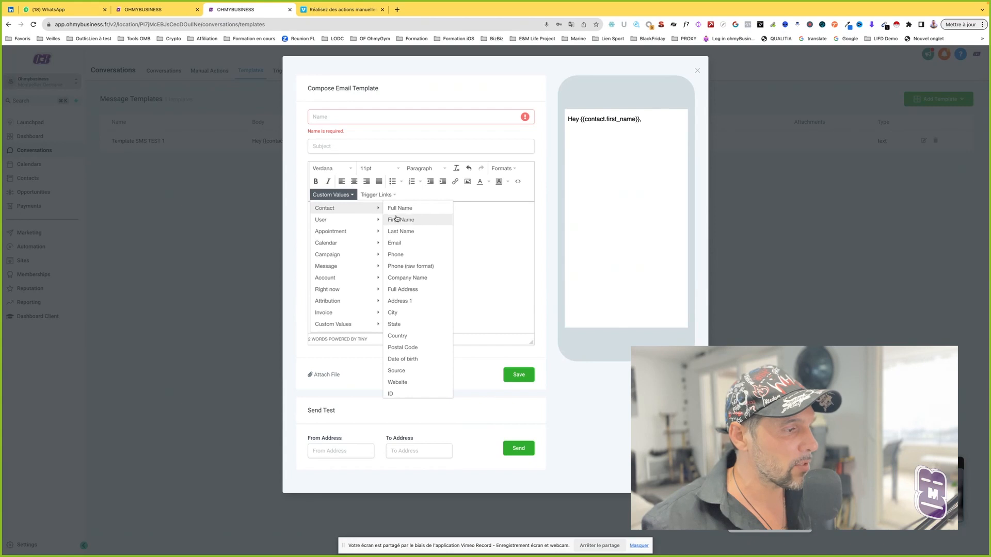
pyautogui.scroll(-1, 419, 320)
pyautogui.moveTo(421, 391)
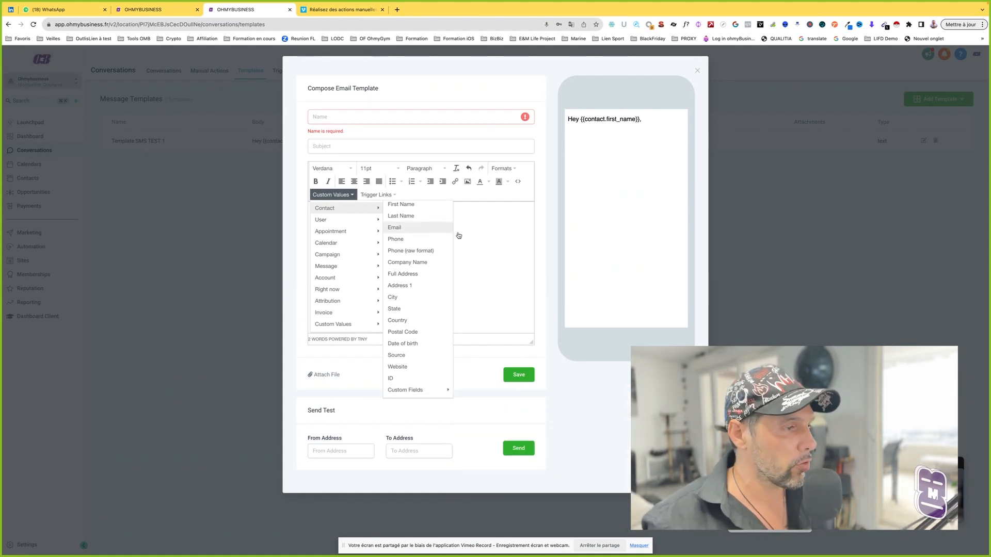
pyautogui.click(499, 241)
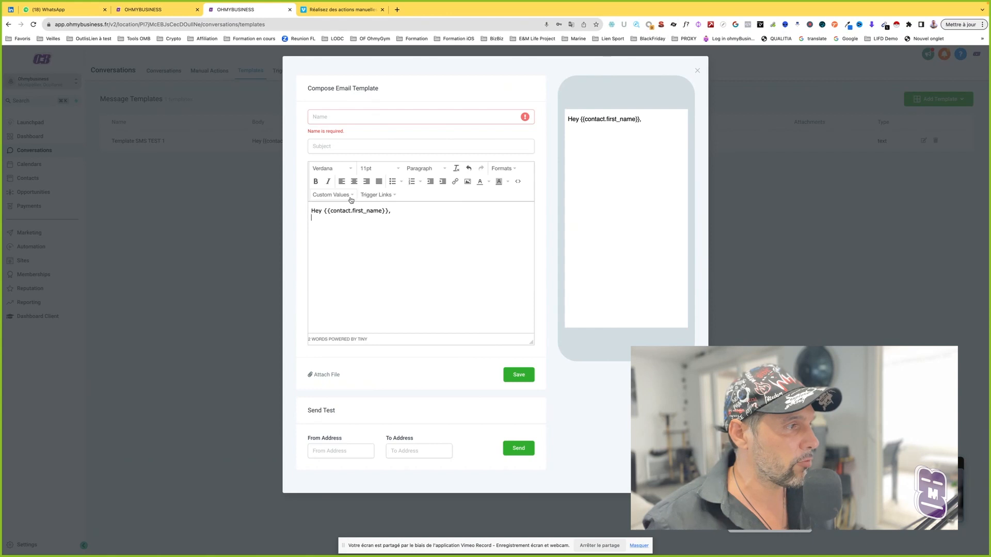
# Step: Review the user custom values again and look over the campaign custom values
pyautogui.click(332, 195)
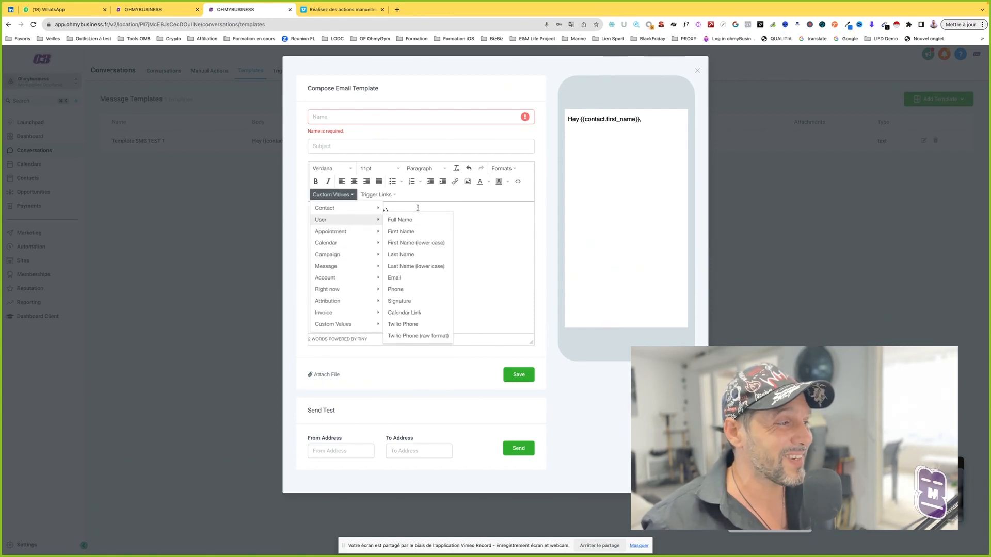
pyautogui.click(434, 209)
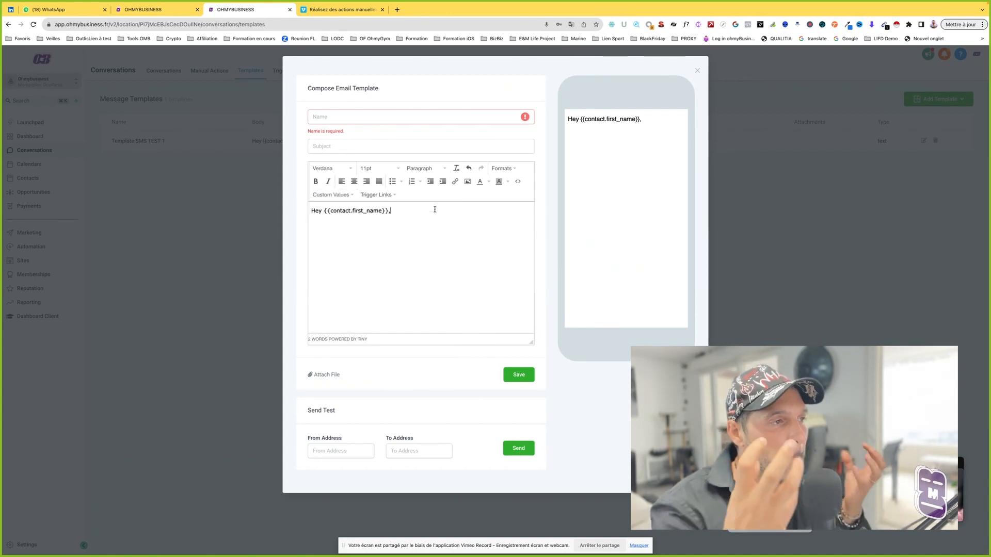
pyautogui.click(346, 200)
pyautogui.moveTo(347, 266)
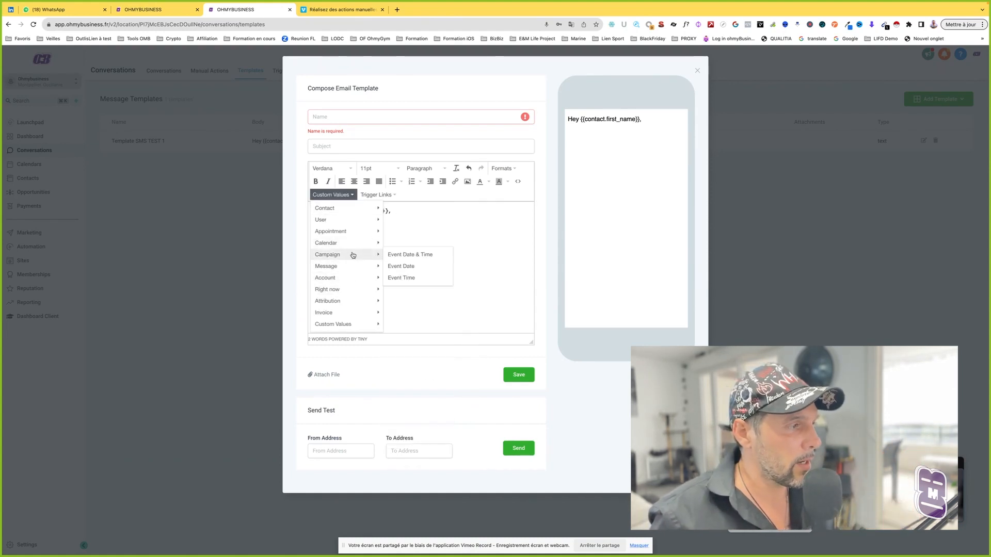
pyautogui.click(397, 209)
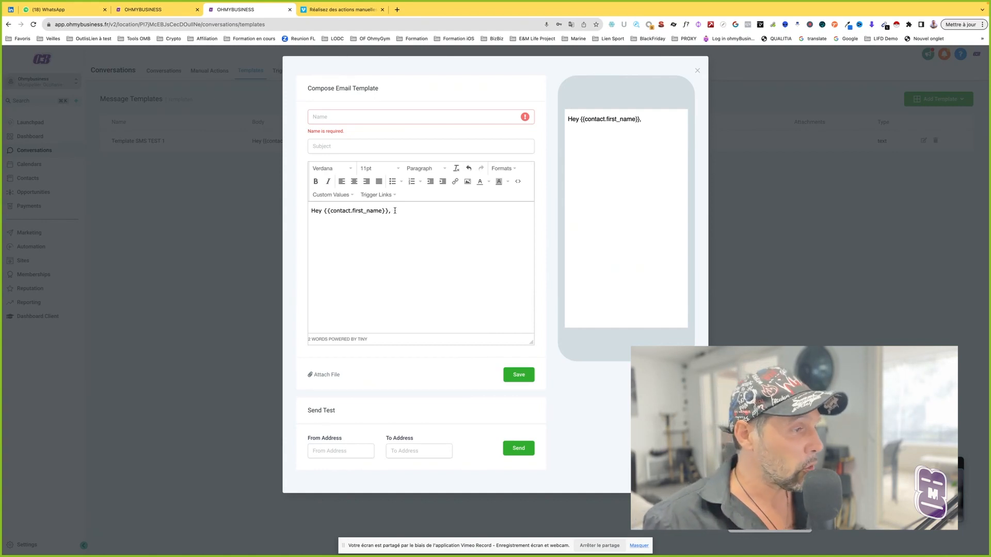
# Step: Check the available trigger links and write "Clique ici pour rejoindre le mouvement ou l'expérience" on a new line below the greeting
pyautogui.press('Return')
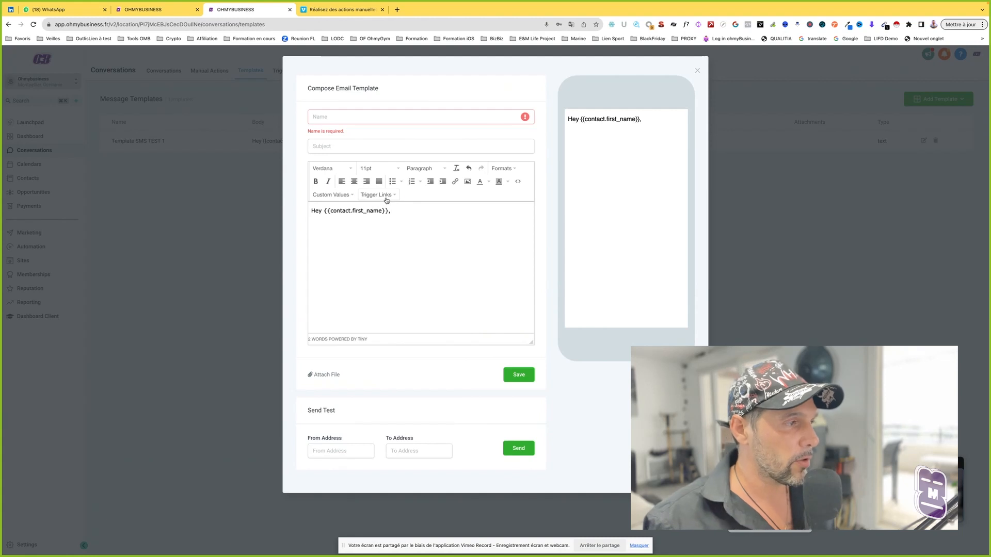
pyautogui.click(387, 197)
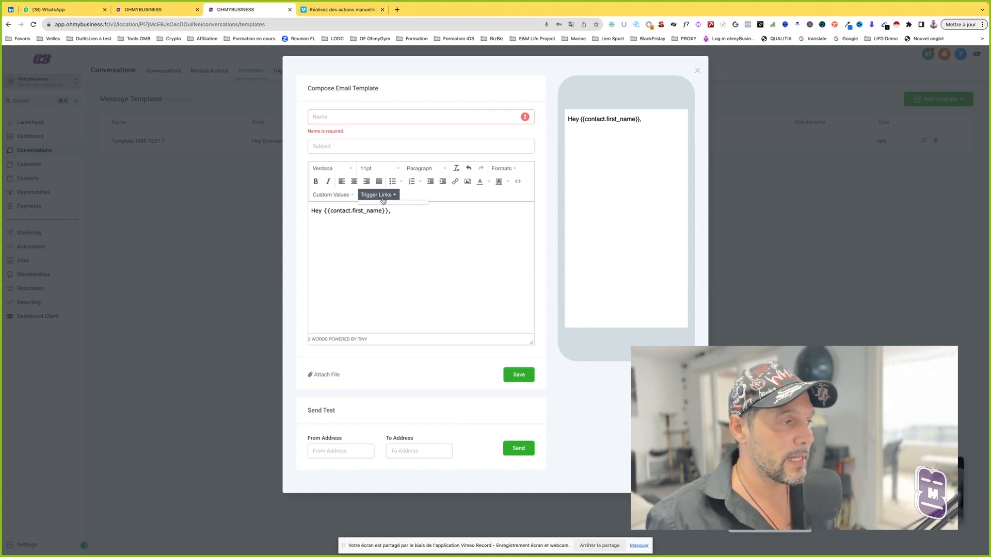
pyautogui.click(361, 225)
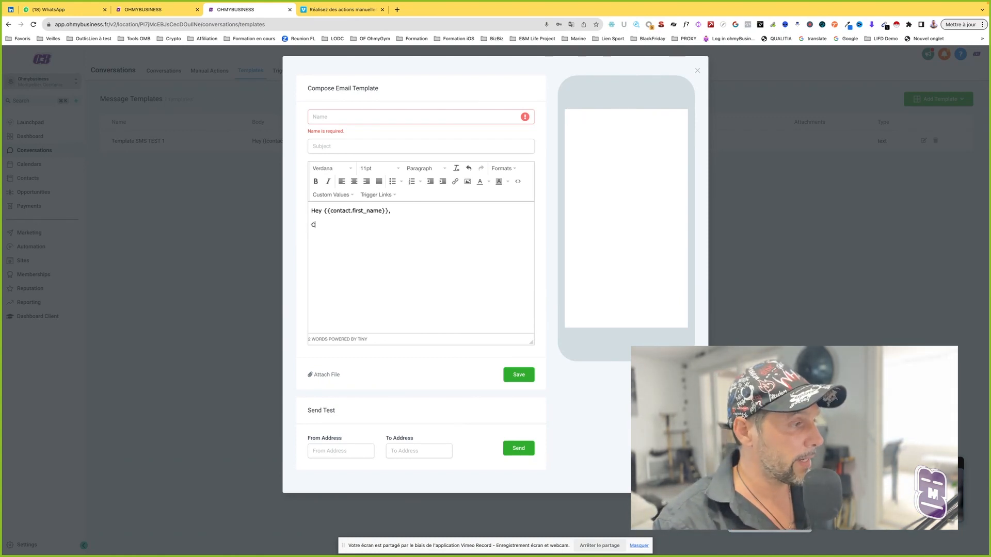
pyautogui.write('our rejoindre le mouvem')
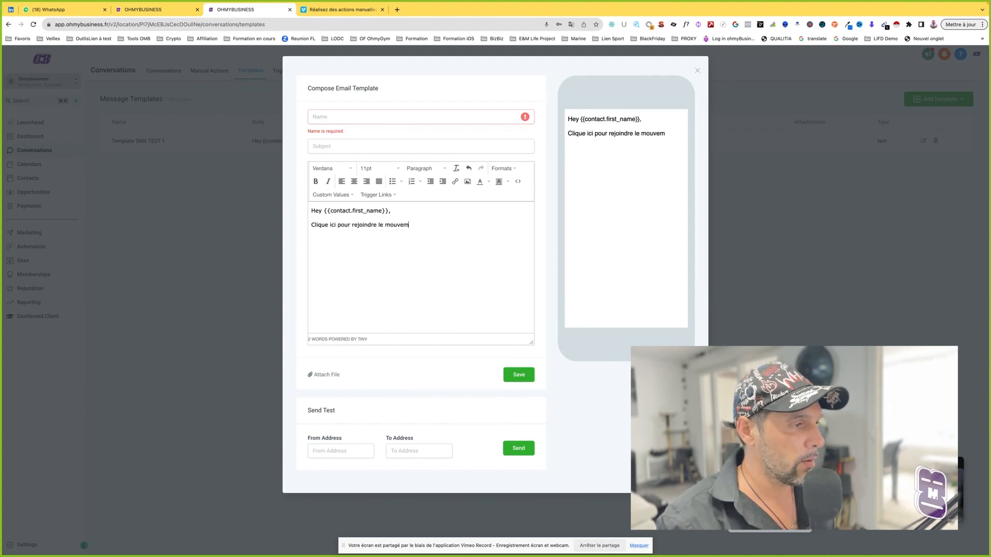
pyautogui.write("ent ou l'expérience")
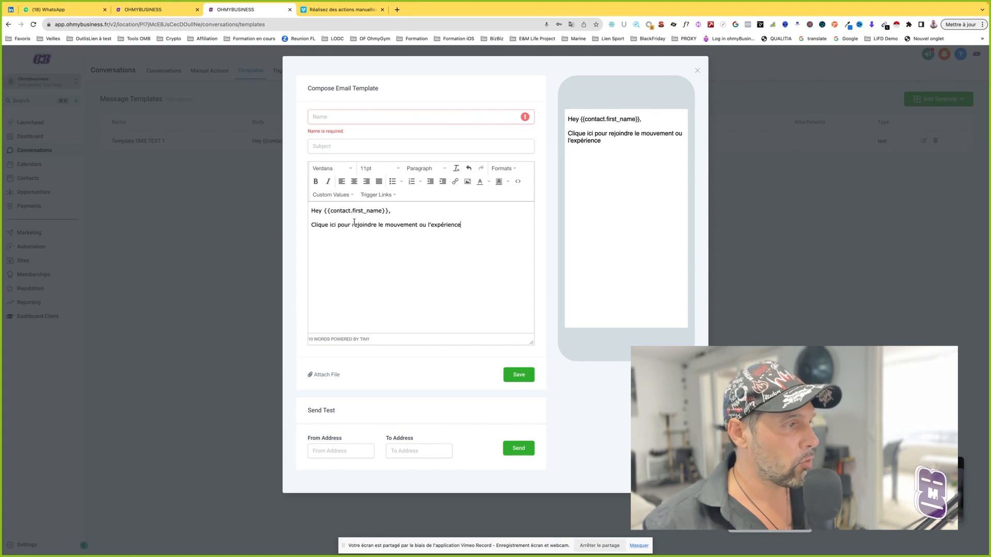
# Step: Select "rejoindre le mouvement ou l'expérience" and view the trigger links that could be applied to it
pyautogui.moveTo(353, 224); pyautogui.dragTo(471, 226)
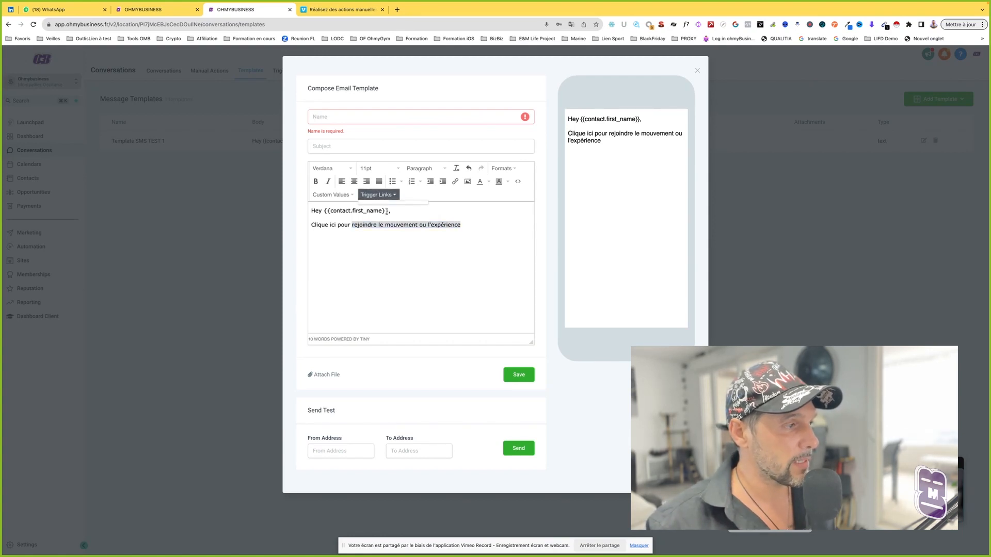
pyautogui.click(461, 226)
pyautogui.press('Return')
pyautogui.press('super+z')
# Step: Add ": lien du trigger link" after "l'expérience" in the email body and highlight the added words
pyautogui.click(470, 226)
pyautogui.write(':')
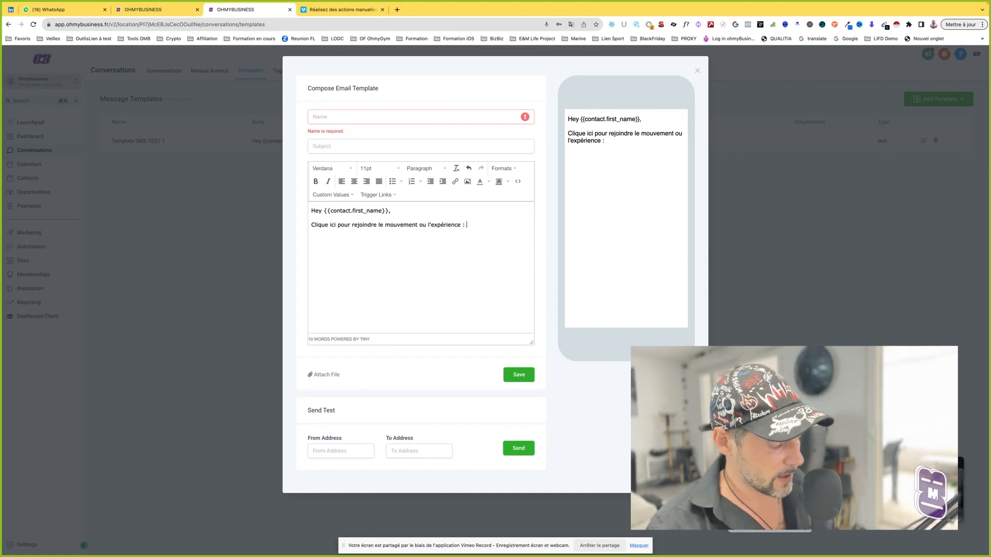
pyautogui.write(' lien du trihh')
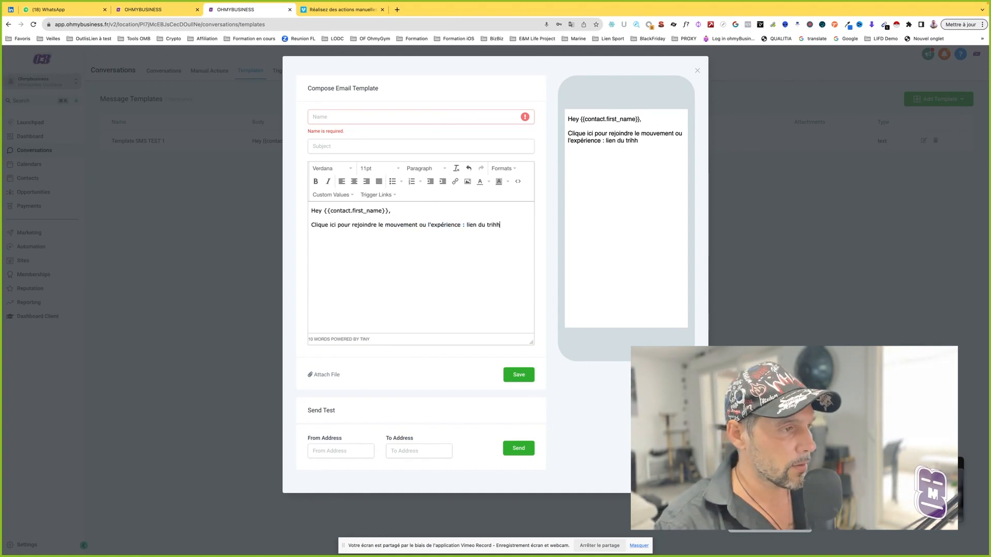
pyautogui.press('BackSpace')
pyautogui.press('BackSpace')
pyautogui.write('ggerl')
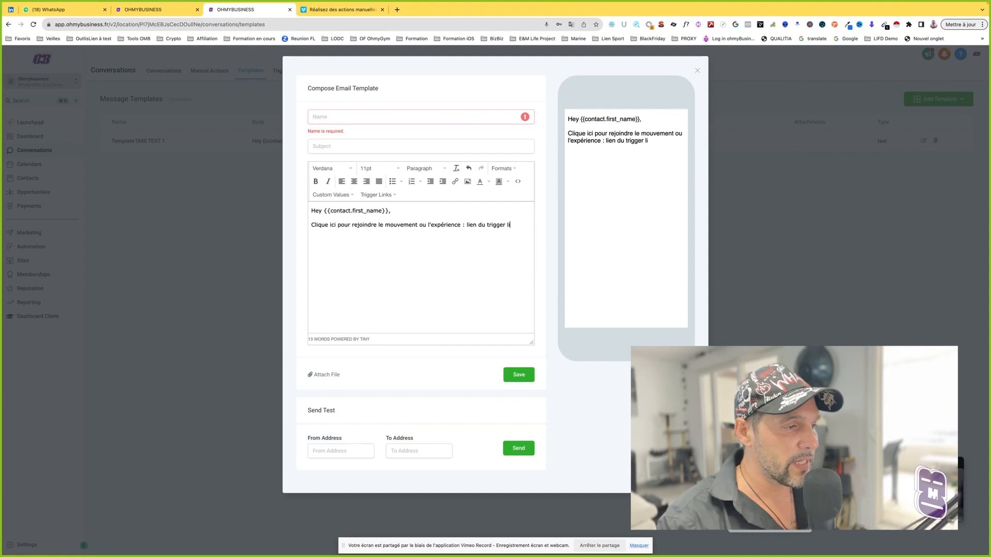
pyautogui.press('Return')
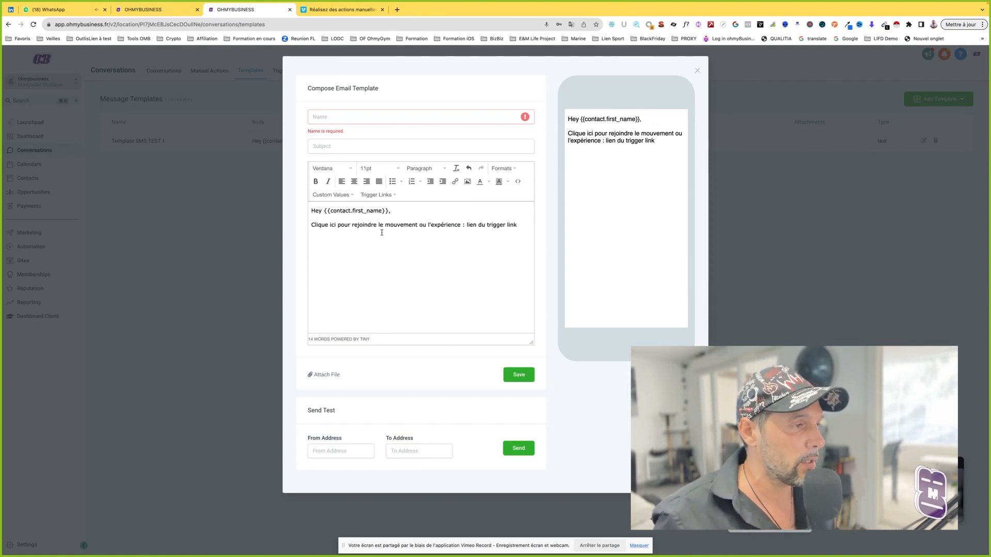
pyautogui.moveTo(467, 224); pyautogui.dragTo(511, 223)
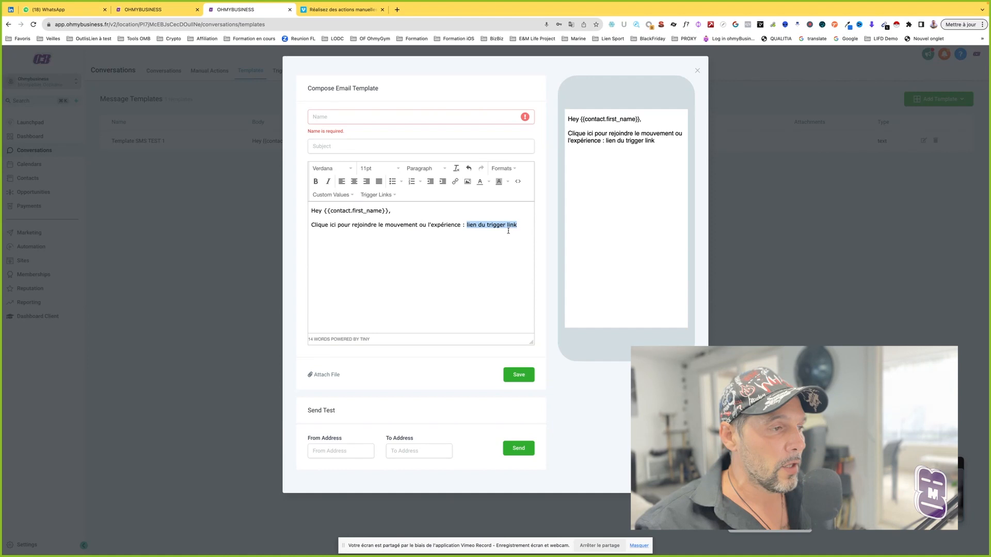
pyautogui.click(504, 234)
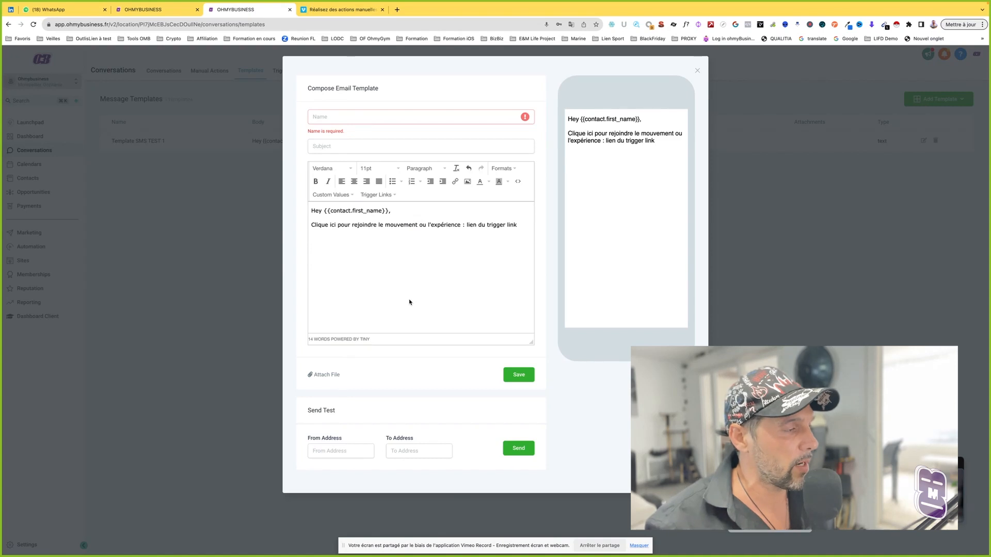
# Step: Check the sender and recipient address fields for a test email, then close the email template without saving
pyautogui.click(337, 450)
pyautogui.press('Tab')
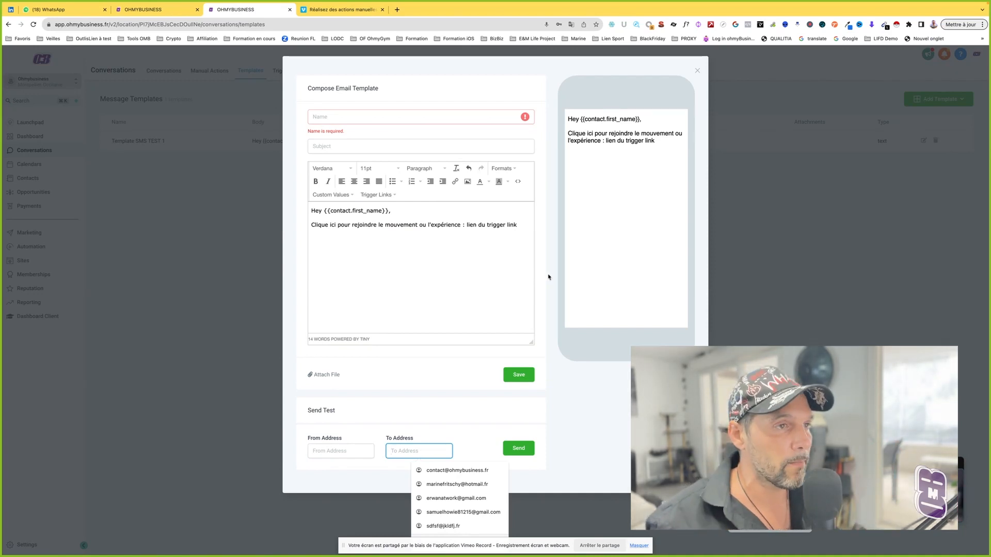
pyautogui.click(697, 73)
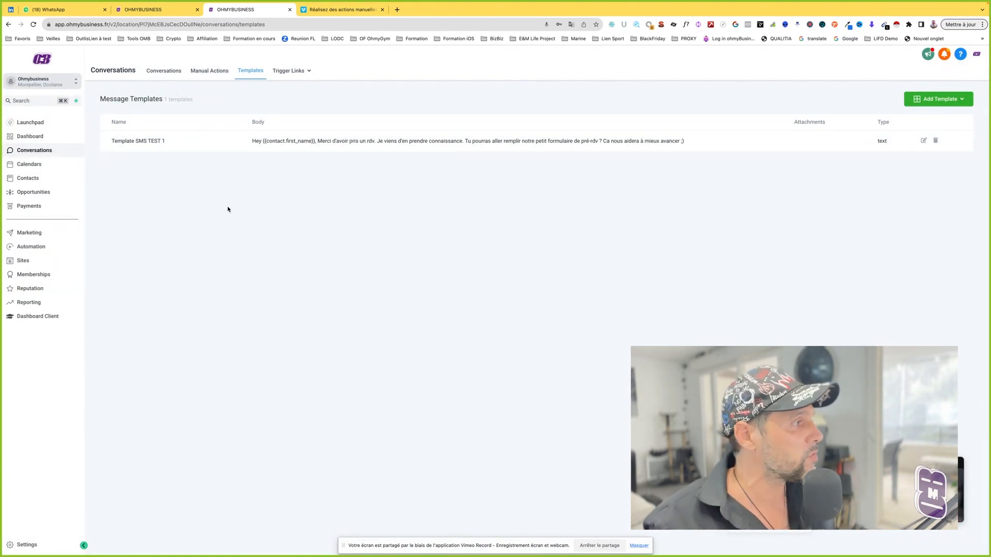
# Step: Open the "Form test manual action" workflow from the TEST folder of the automation workflows
pyautogui.click(41, 247)
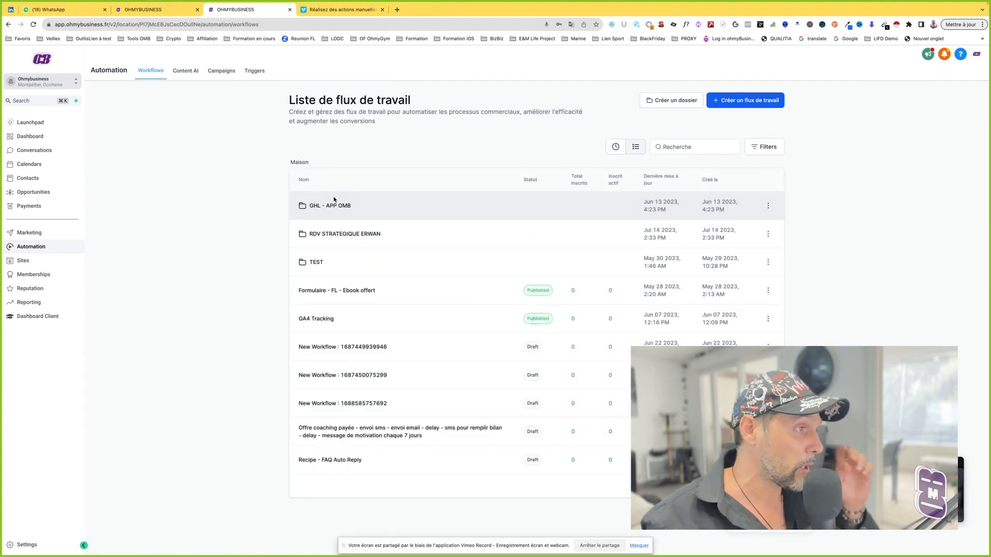
pyautogui.click(314, 262)
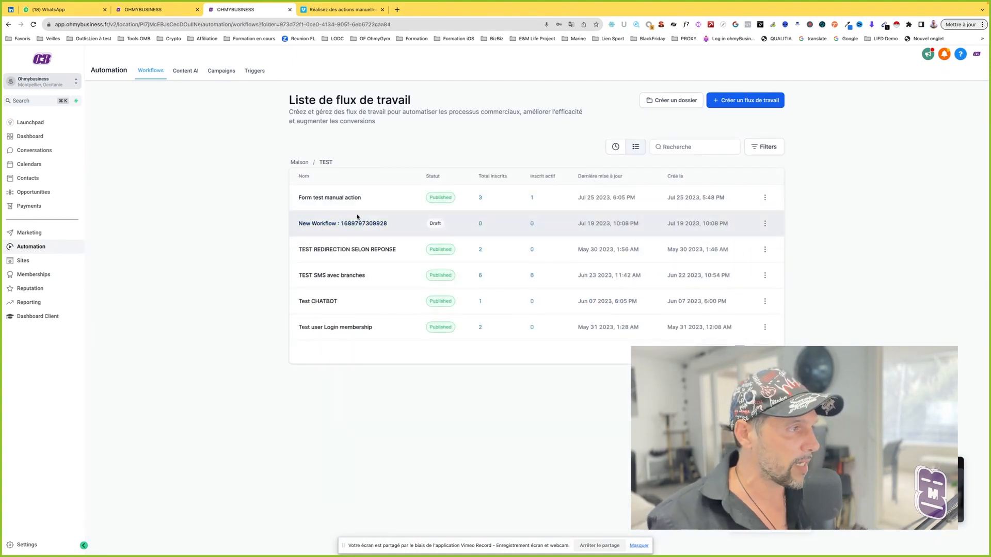
pyautogui.click(338, 199)
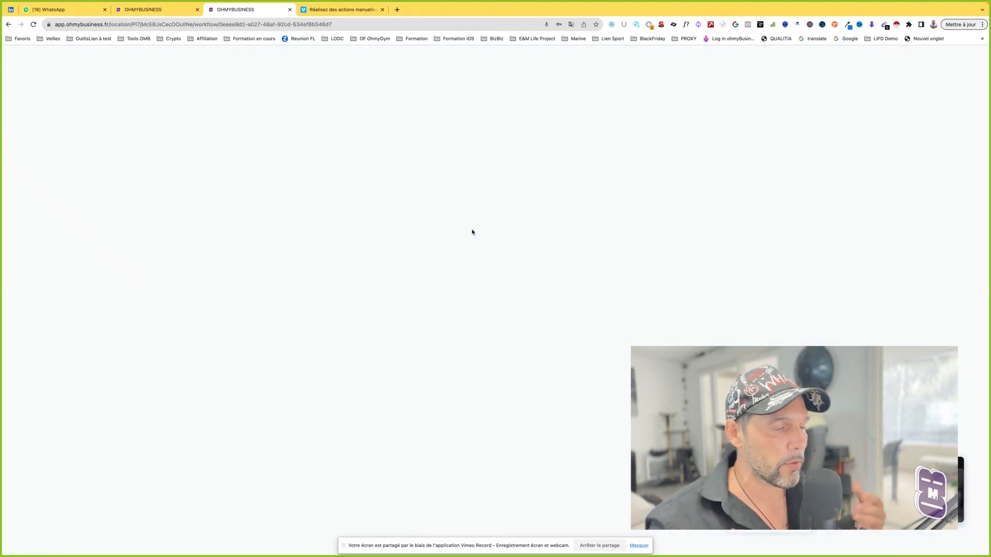
# Step: Add an SMS action after the Manual Call step and load the "Template SMS TEST 1" template into it
pyautogui.click(506, 333)
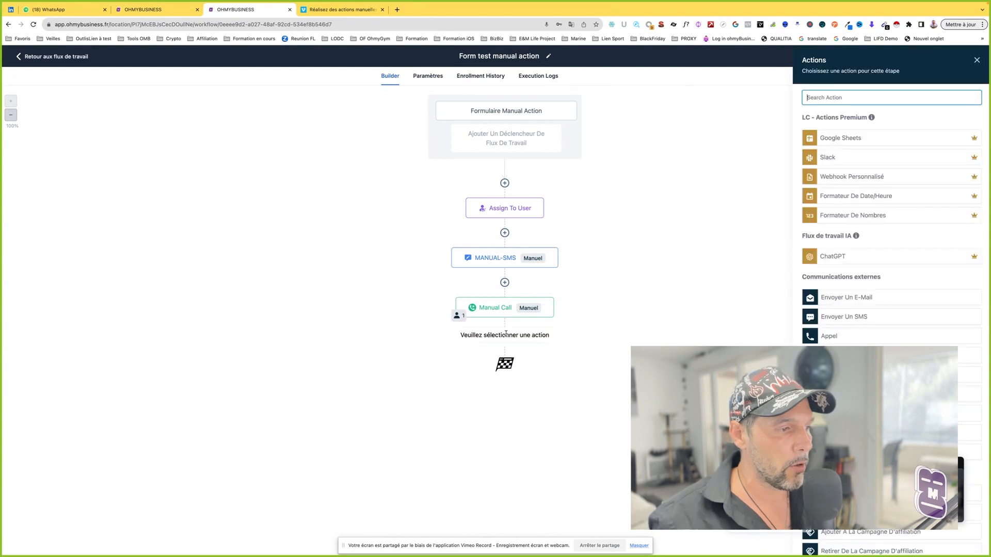
pyautogui.scroll(-2, 842, 273)
pyautogui.click(839, 259)
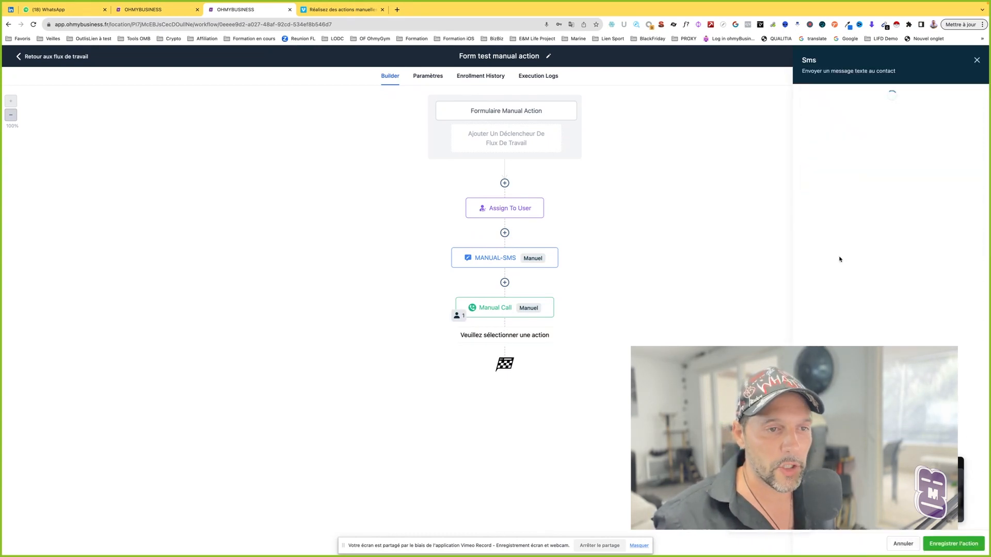
pyautogui.click(830, 157)
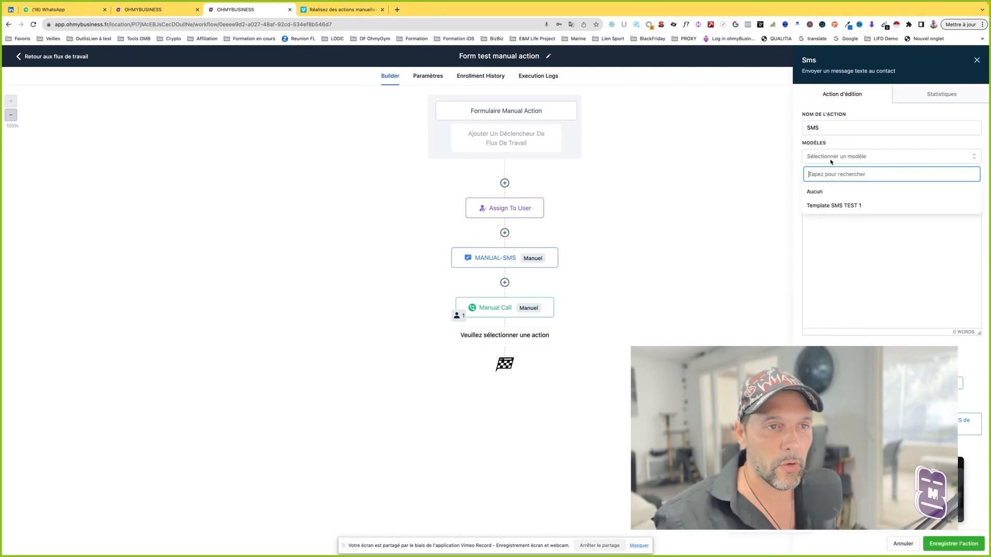
pyautogui.click(832, 205)
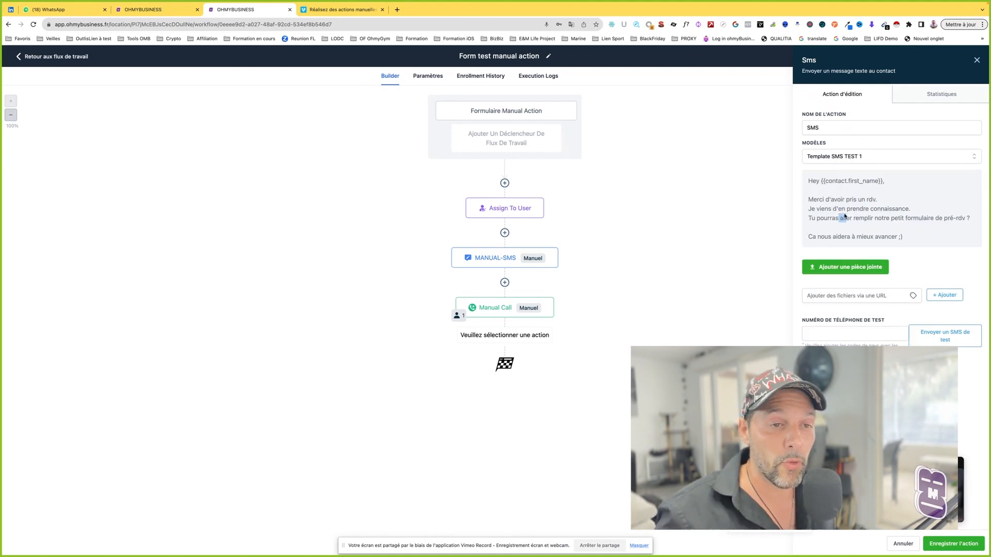
# Step: Highlight the loaded template's message text to examine whether it can be edited inside the SMS action
pyautogui.moveTo(910, 240); pyautogui.dragTo(812, 182)
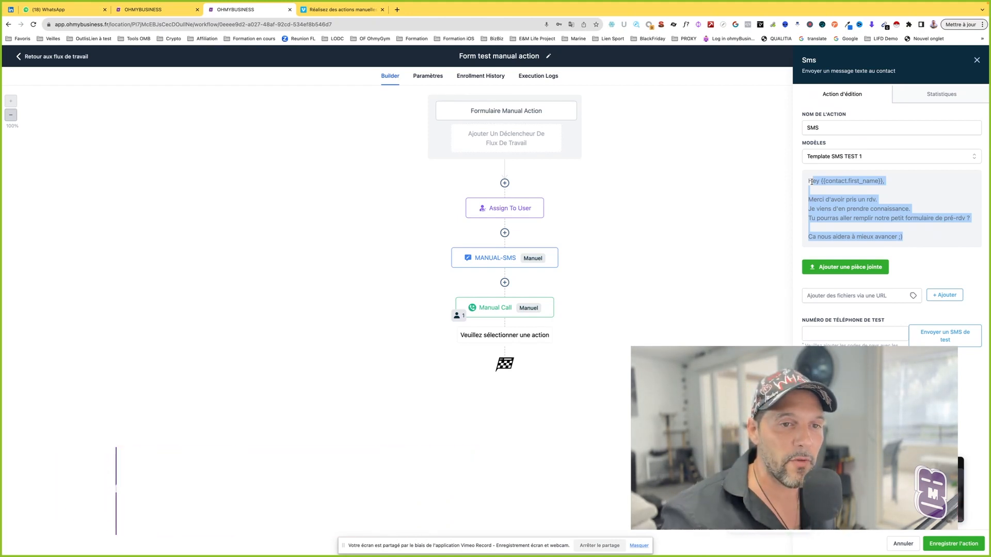
pyautogui.tripleClick(811, 182)
pyautogui.click(822, 195)
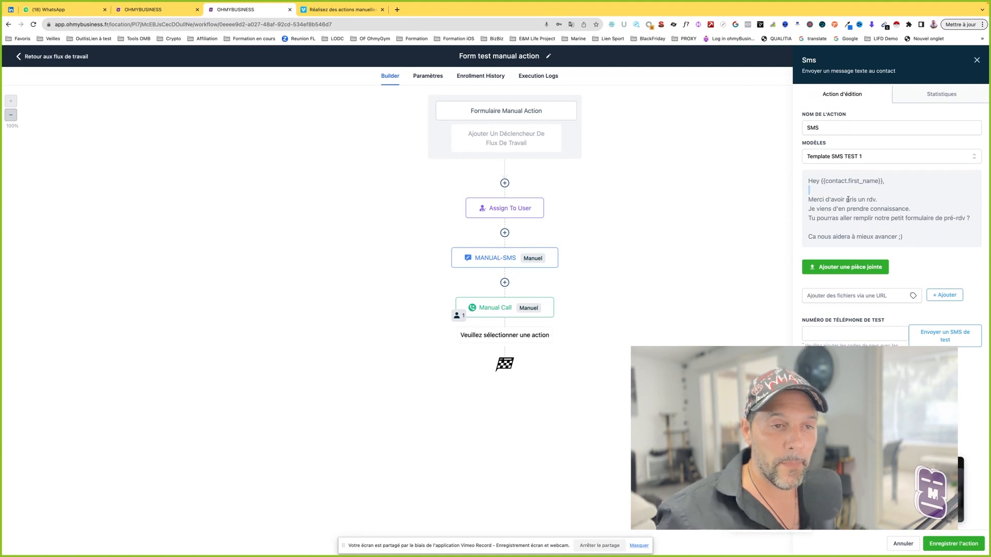
pyautogui.moveTo(904, 238); pyautogui.dragTo(792, 177)
# Step: Switch the SMS action's template to Aucun and insert a few test letters "d" into the message
pyautogui.click(822, 158)
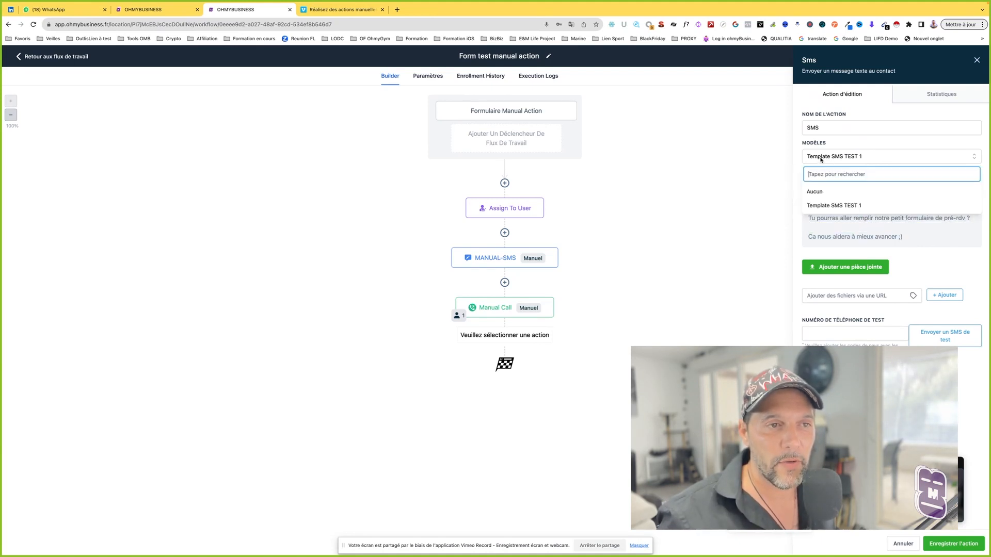
pyautogui.click(814, 191)
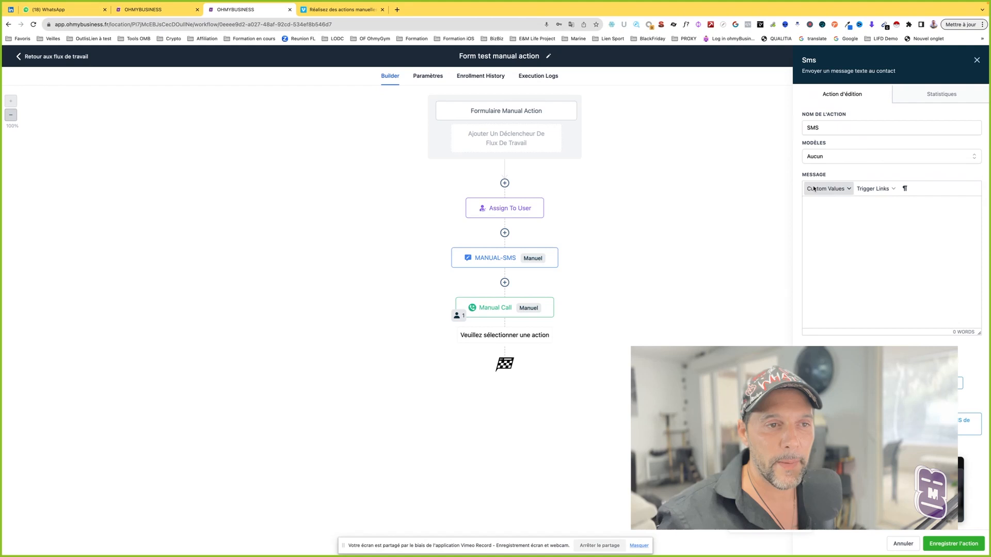
pyautogui.click(838, 223)
pyautogui.write('ddddoir pris un rdv.')
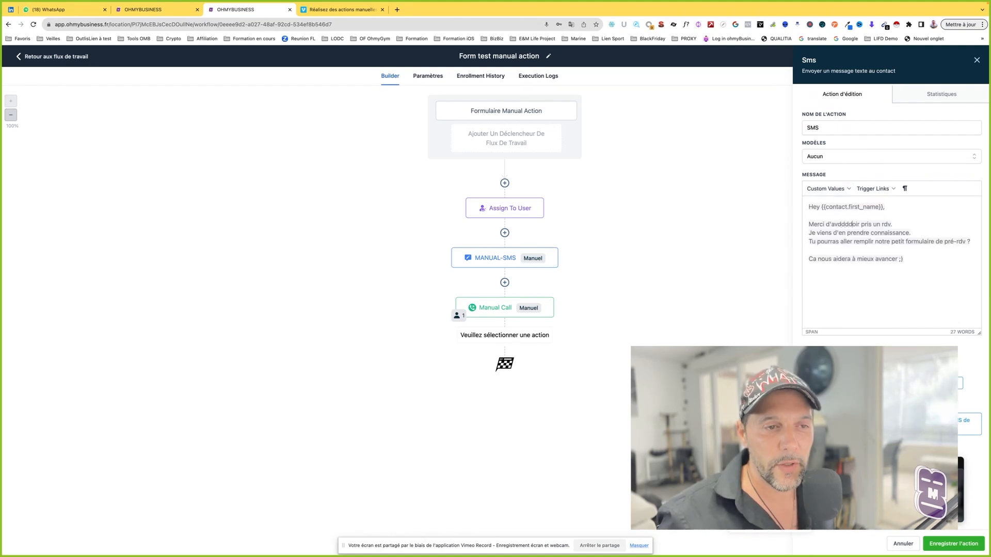
# Step: Clear the entire SMS message and cancel the new SMS action without saving it
pyautogui.hotkey('ctrl', 'a')
pyautogui.press('BackSpace')
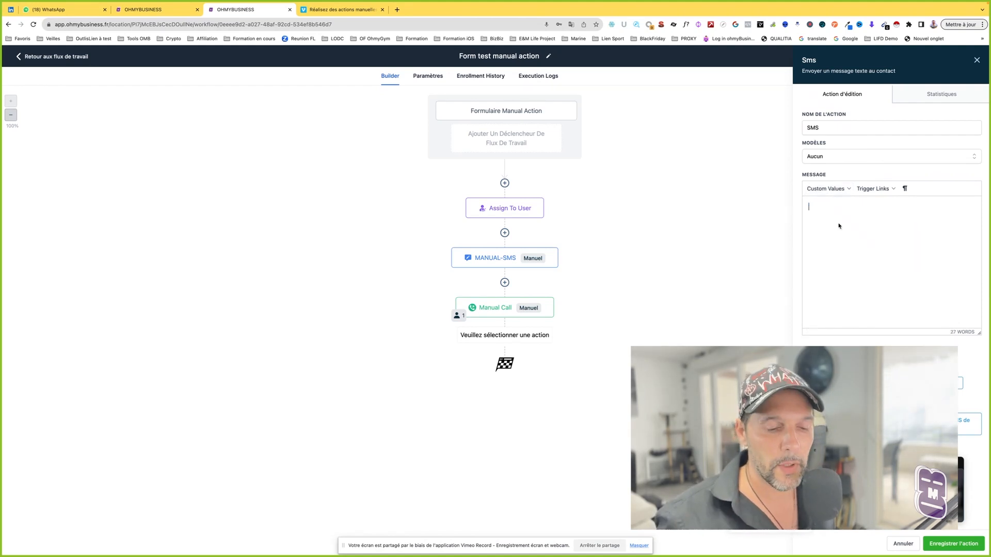
pyautogui.click(903, 544)
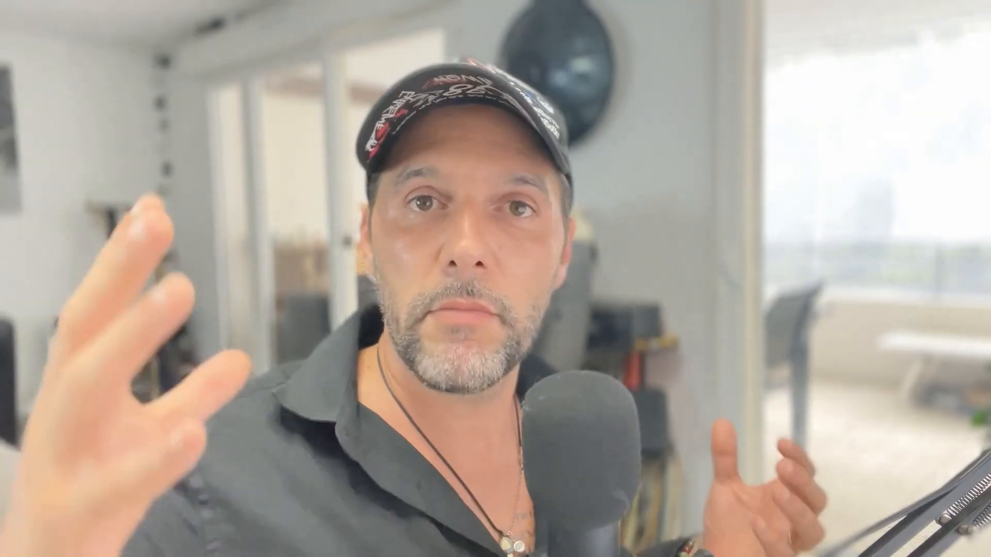